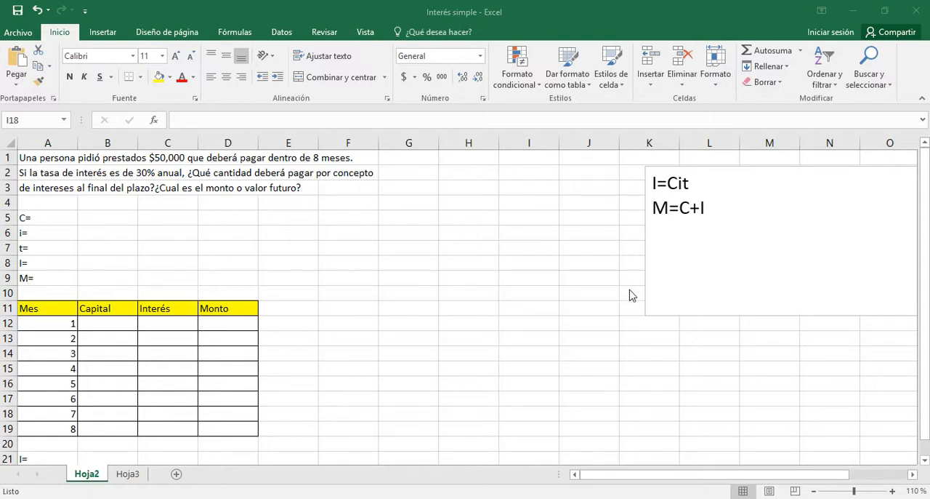
Enter the loan data: capital 50000 in B5, interest rate 30% in B6 and term 8 in B7
click(105, 218)
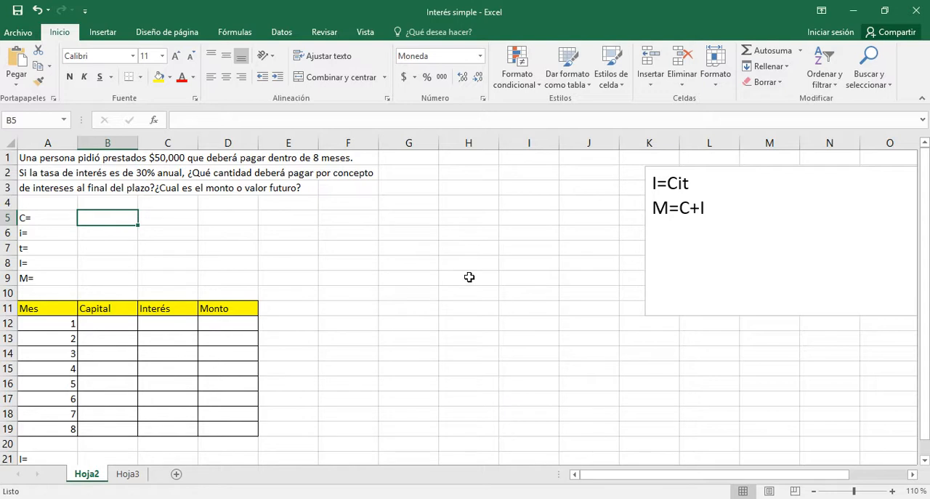
text(50000)
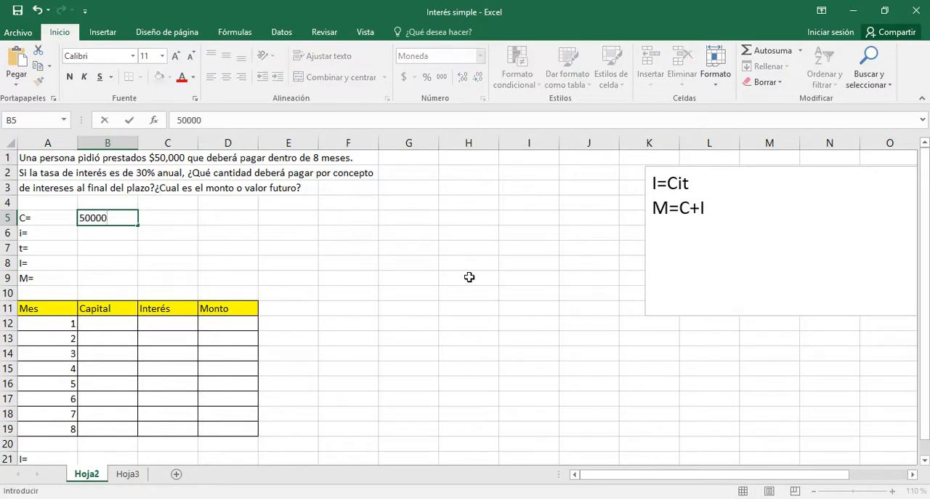
key(Return)
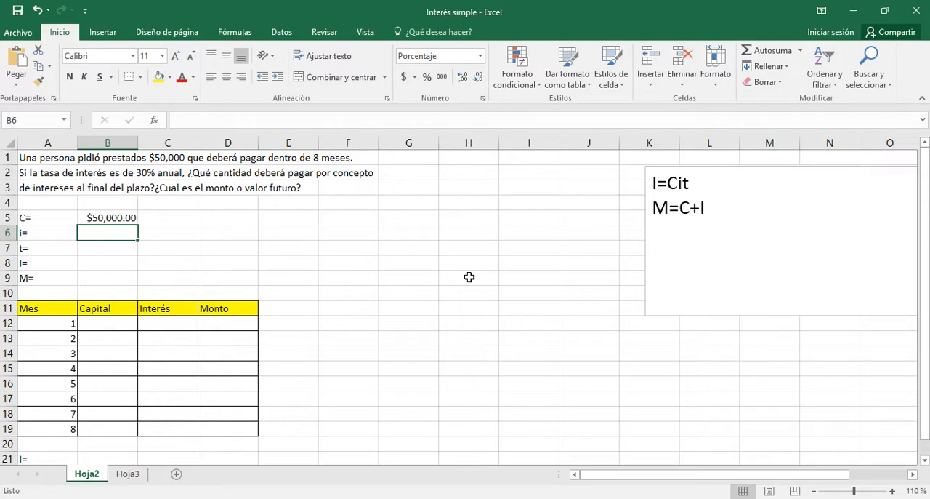
text(30)
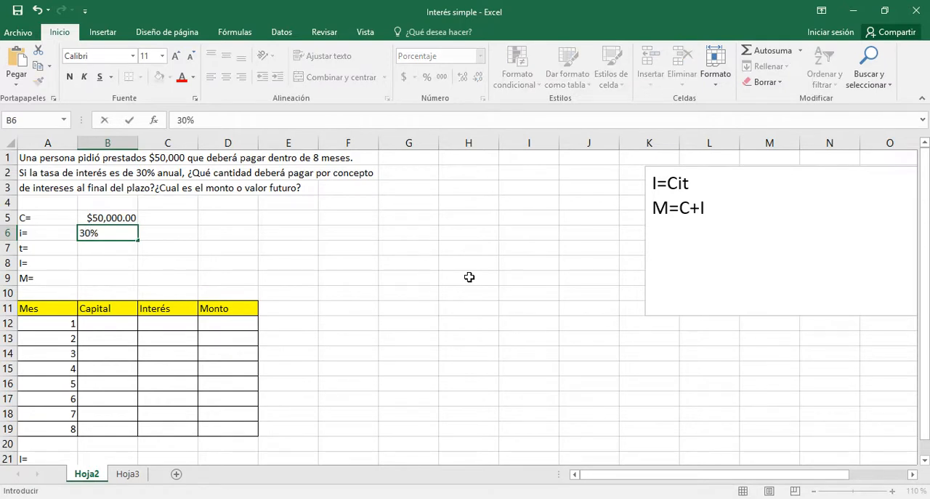
key(Return)
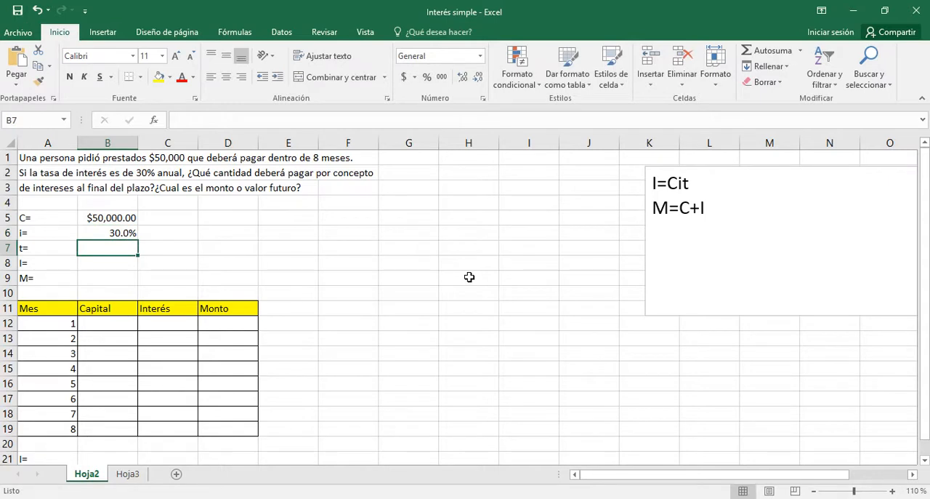
text(8)
key(Return)
Convert the annual interest rate in B6 to a monthly rate with the formula =30%/12
key(Up)
key(Up)
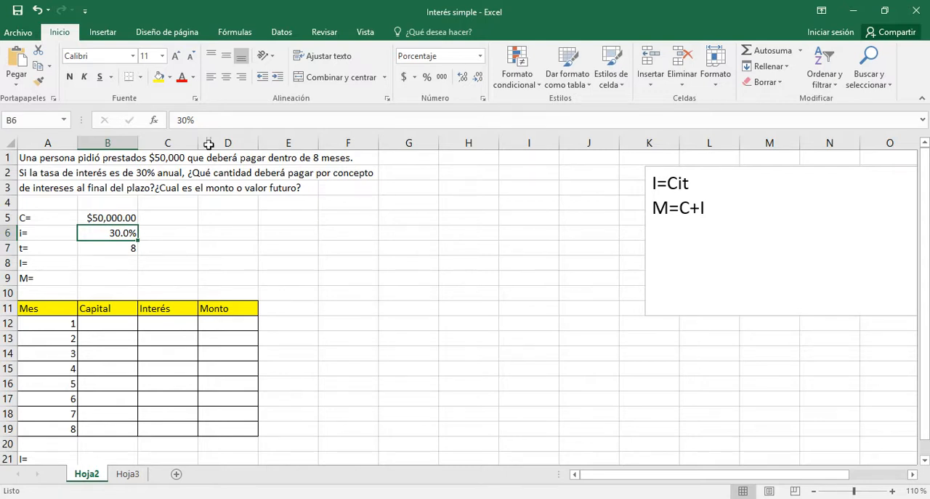
click(178, 121)
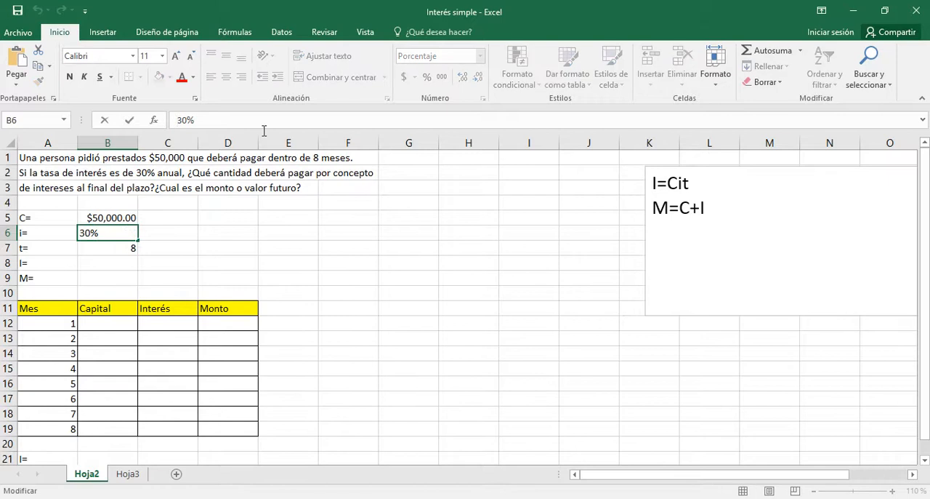
text(=)
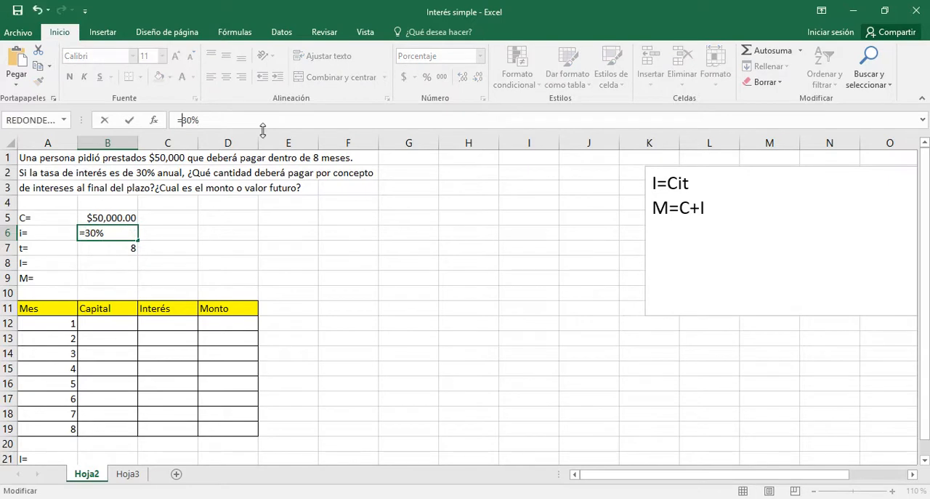
key(End)
text(12)
key(BackSpace)
key(BackSpace)
text(/12)
key(Return)
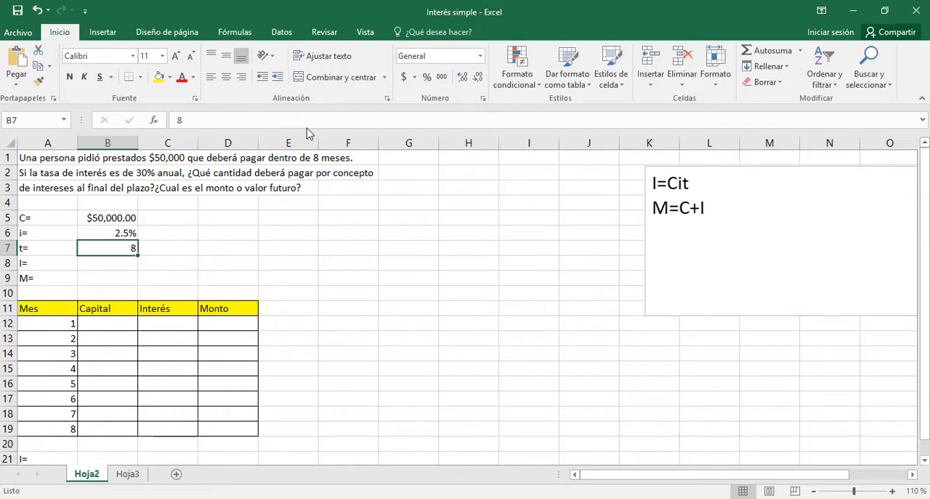
Calculate the simple interest in B8 from capital, rate and time with the formula =B5*B6*B7
click(107, 265)
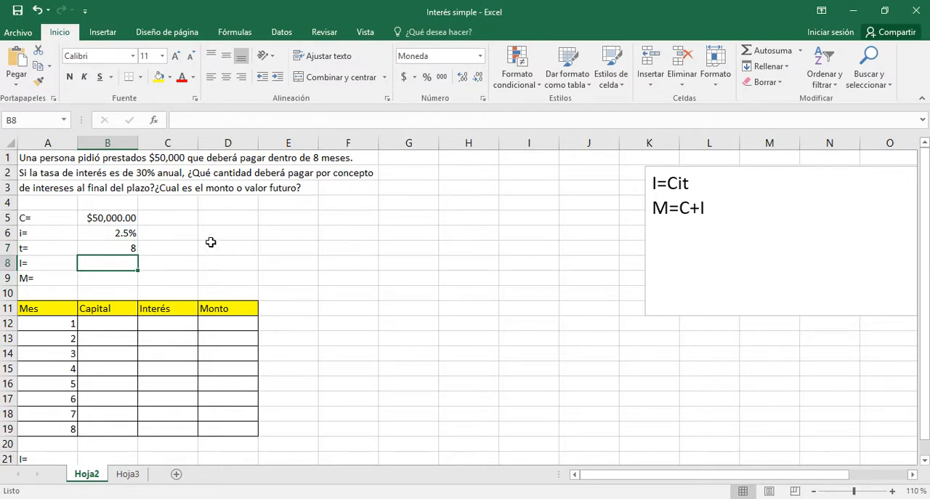
click(670, 182)
triple_click(670, 182)
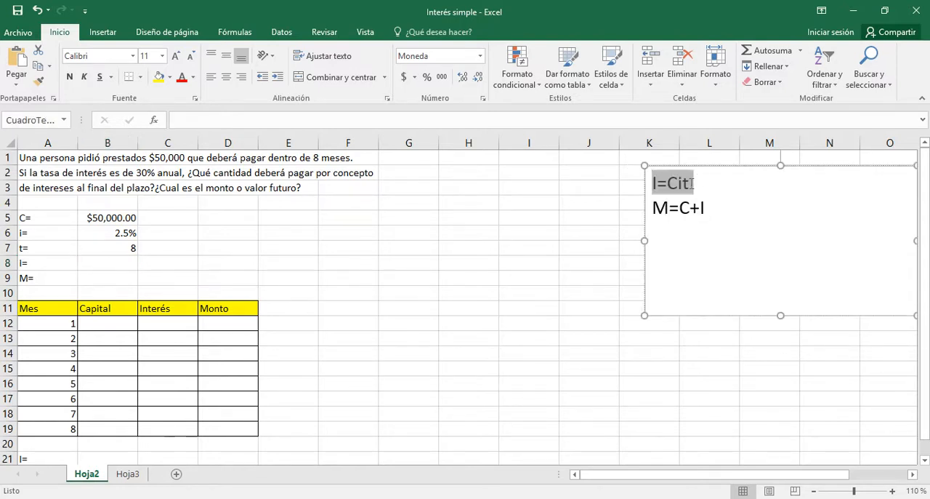
click(564, 187)
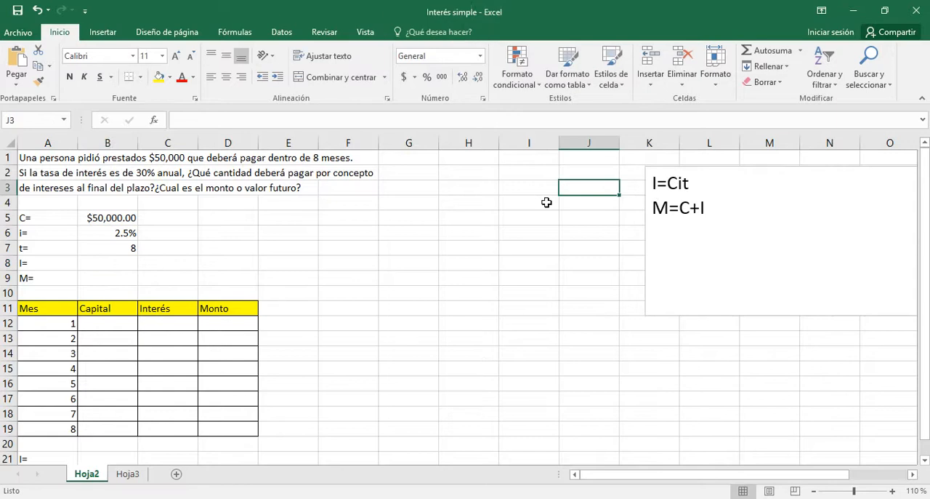
click(109, 264)
text(=)
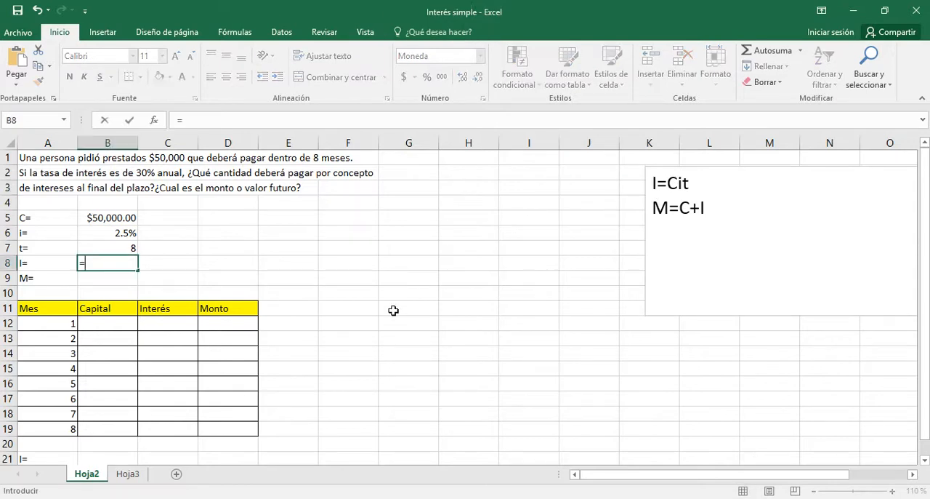
click(93, 220)
text(*)
click(107, 233)
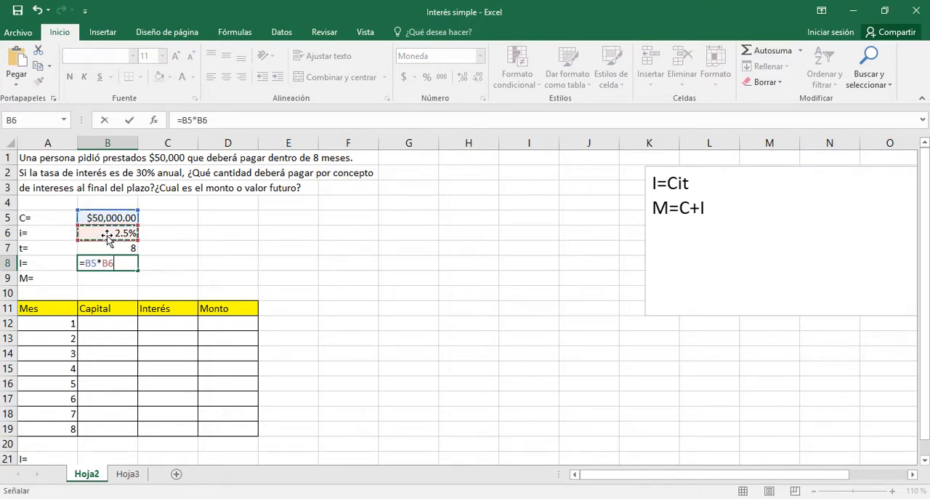
text(*)
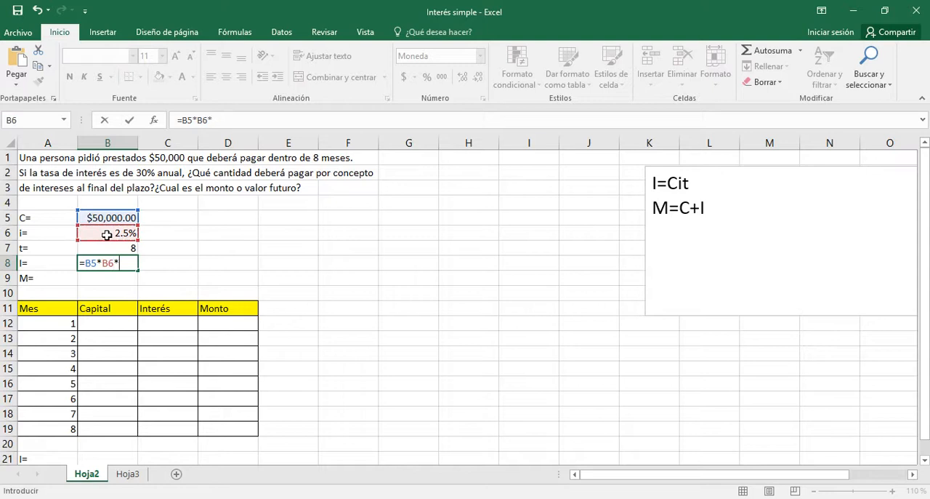
click(116, 248)
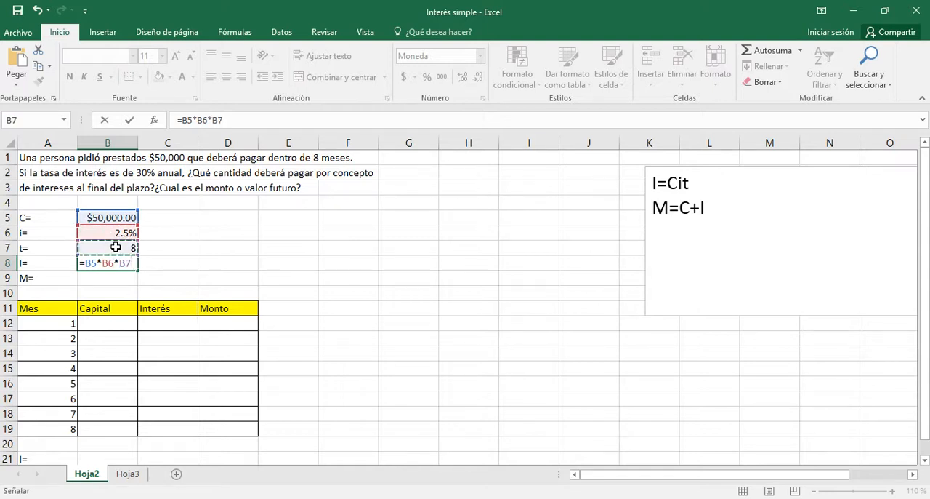
key(Return)
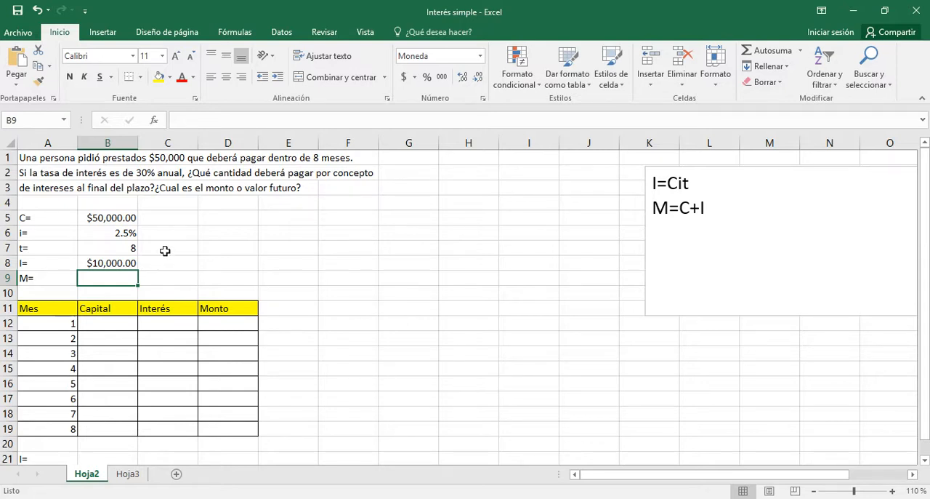
Calculate the future value in B9 as capital plus interest with the formula =B5+B8
drag(652, 208, 710, 210)
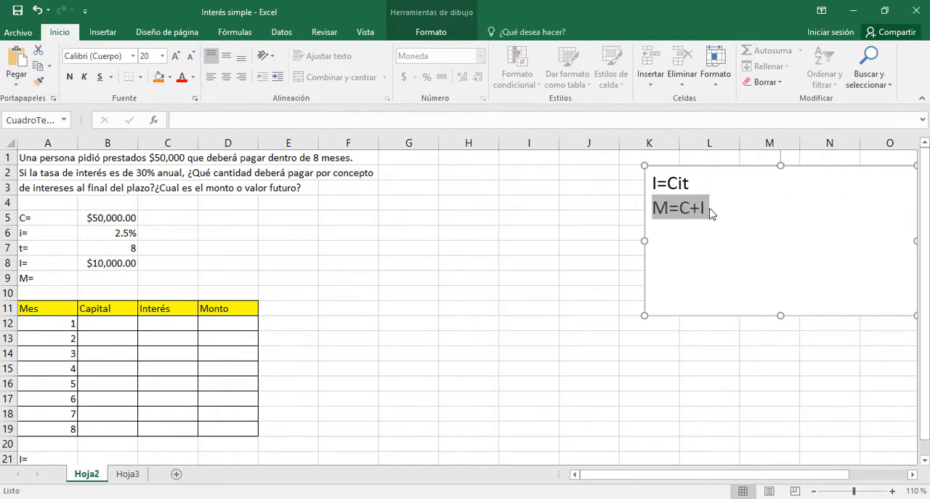
click(709, 209)
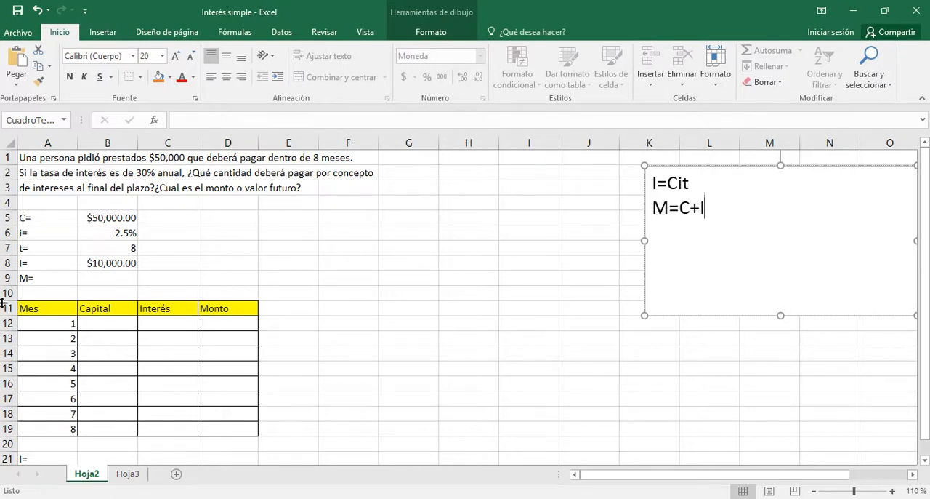
click(116, 278)
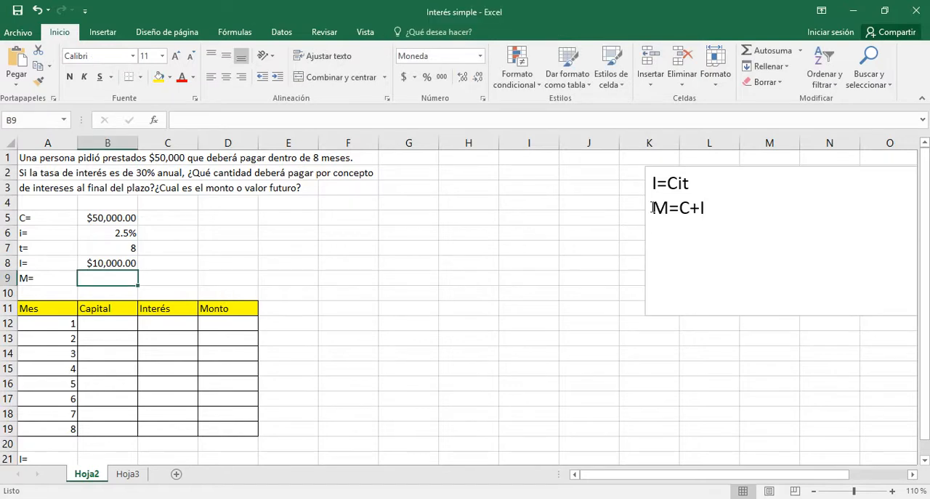
drag(654, 208, 742, 219)
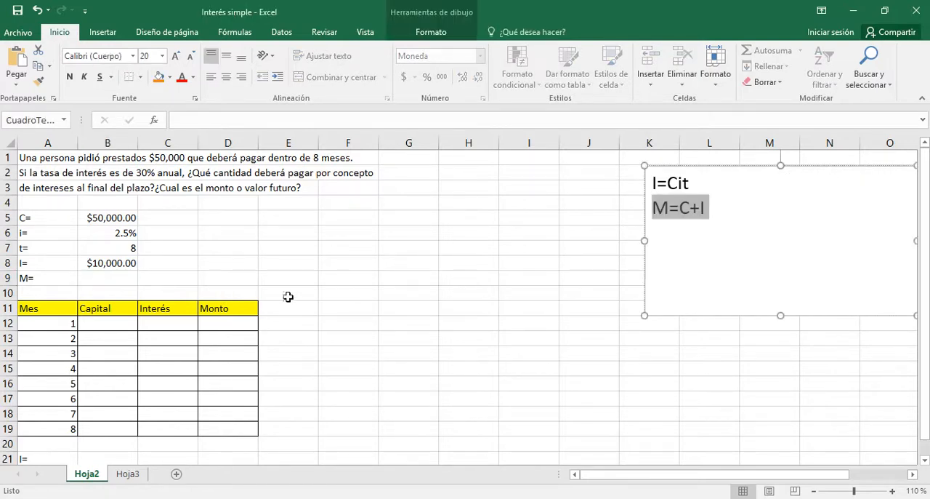
click(92, 281)
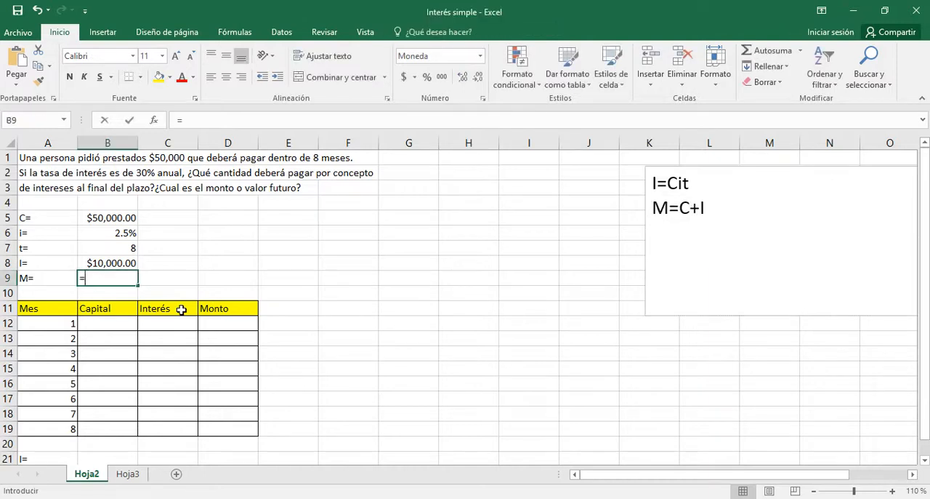
text(=)
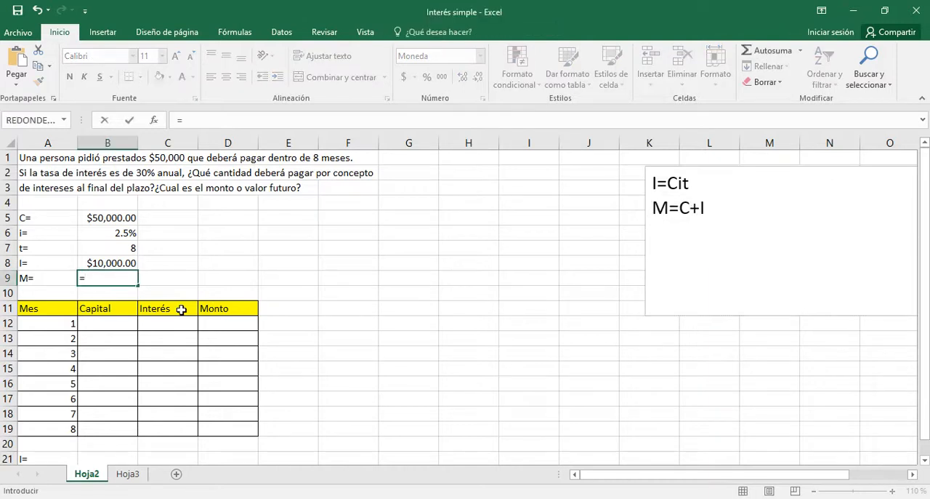
click(97, 218)
text(+)
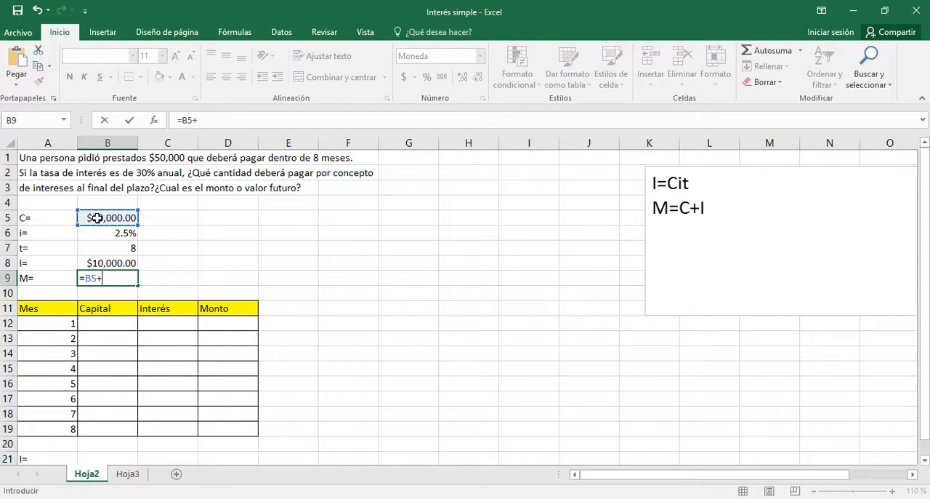
click(95, 262)
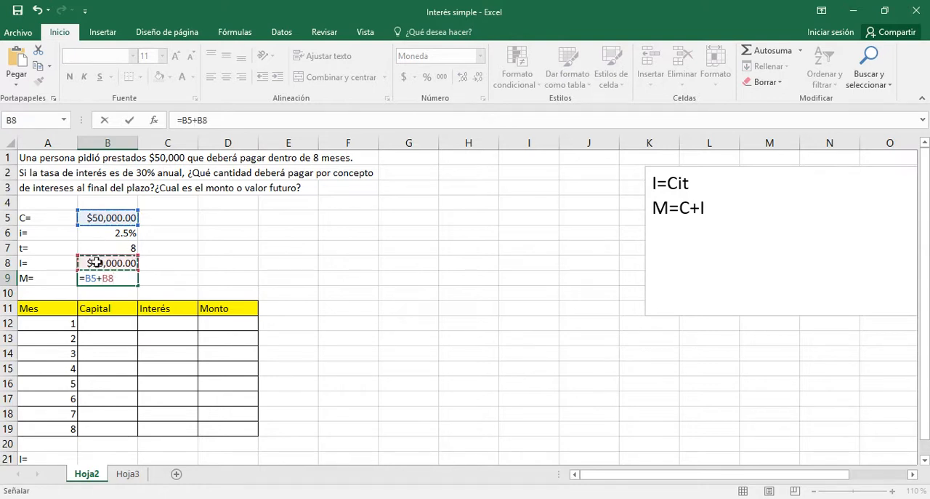
key(Return)
key(Up)
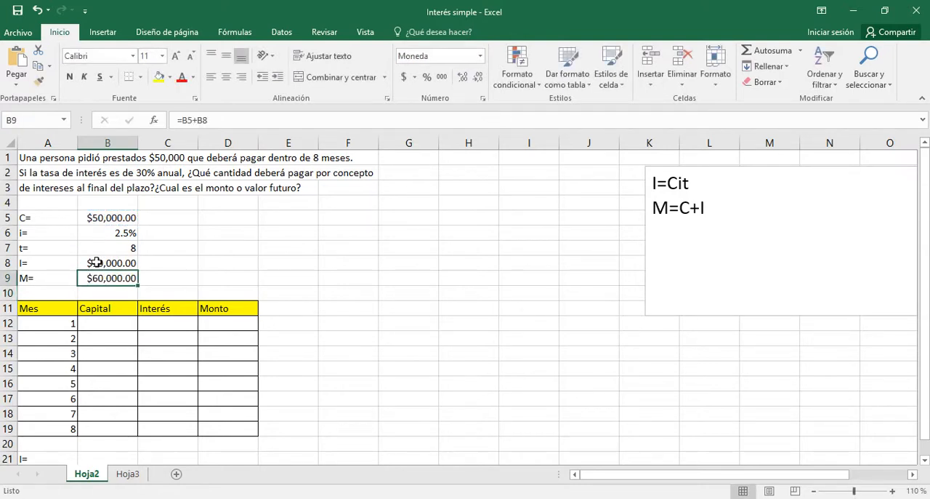
key(Right)
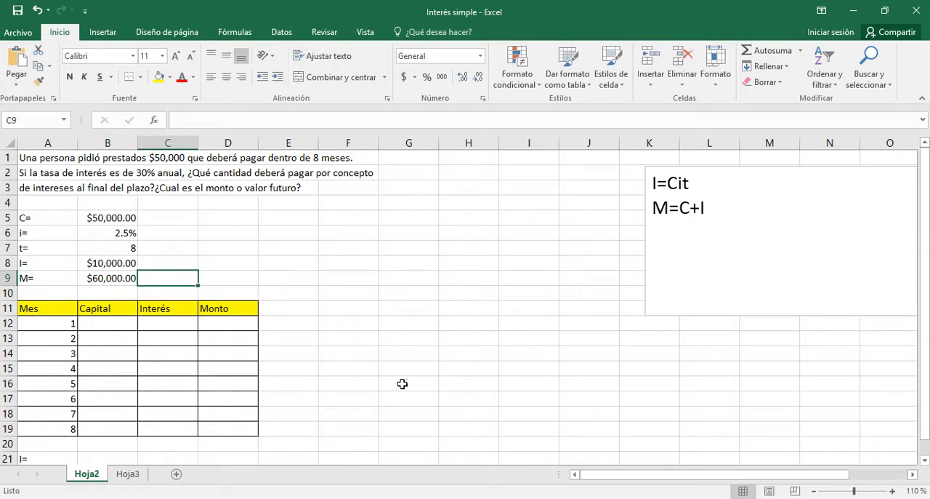
Add the line M=C+Cit below M=C+I in the formula text box
click(713, 207)
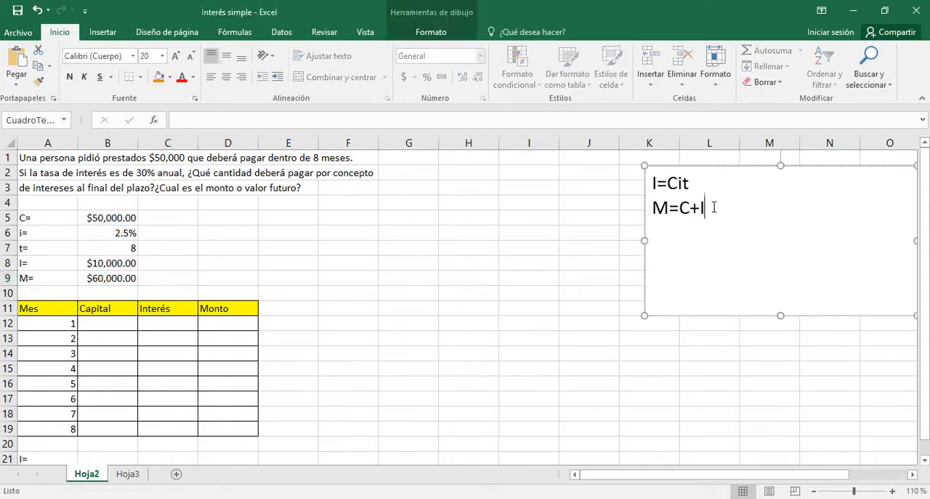
key(Return)
text(M=)
text(C+)
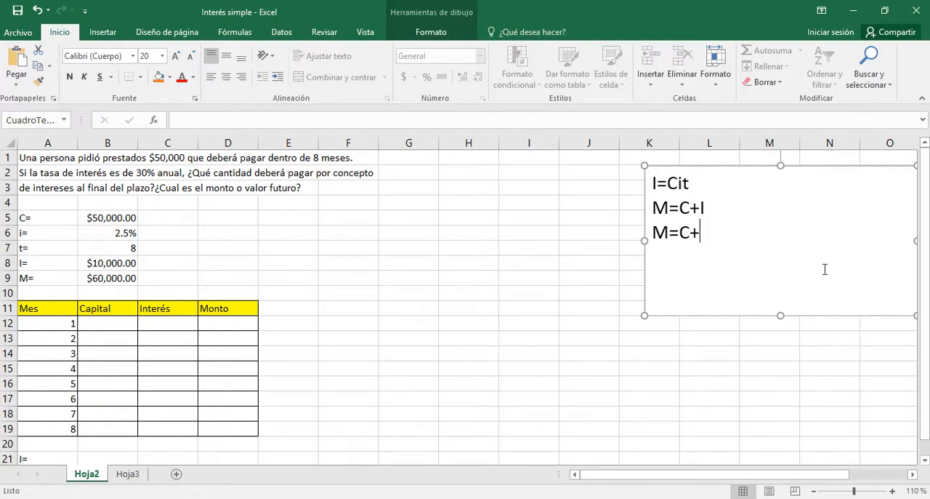
text(Cit)
Add the factored formula M=C(1+it) as a new last line in the formula text box and highlight it
key(Return)
text(M=)
text(C()
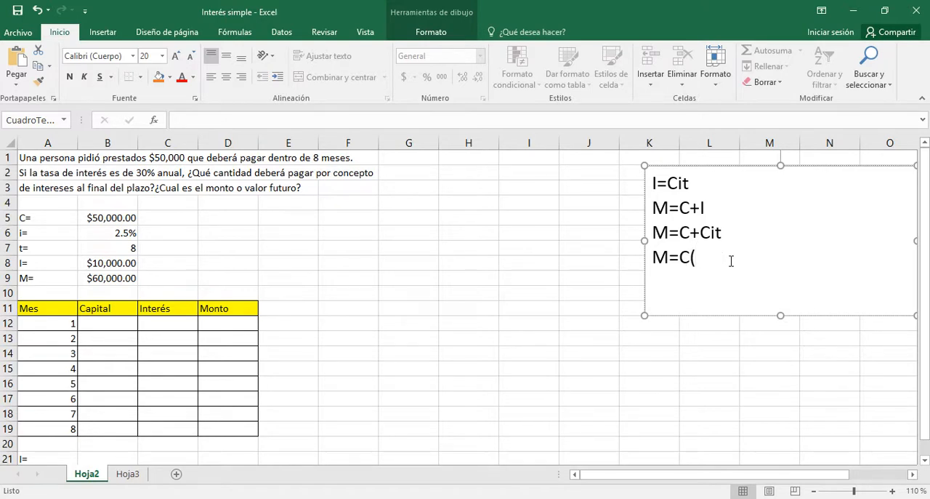
text(1+)
text(it))
drag(652, 256, 738, 257)
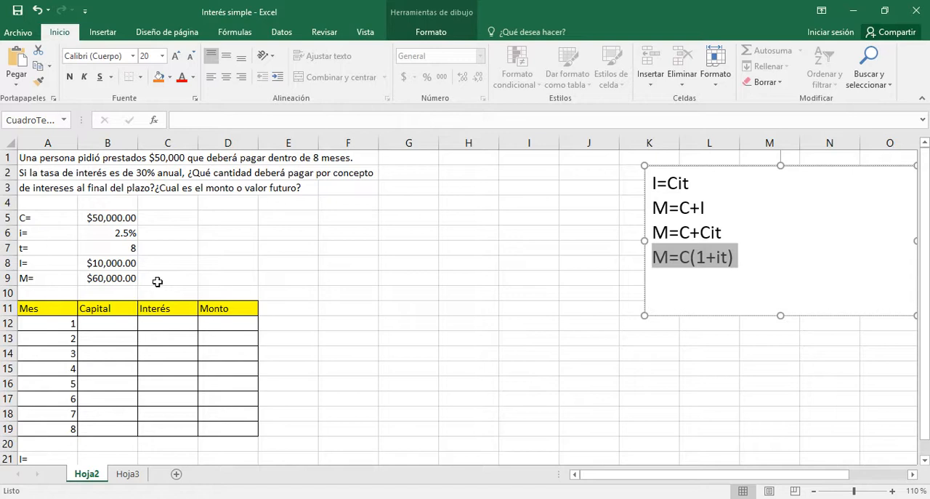
Calculate the future value in C9 with the factored formula =B5*(1+B6*B7)
click(157, 281)
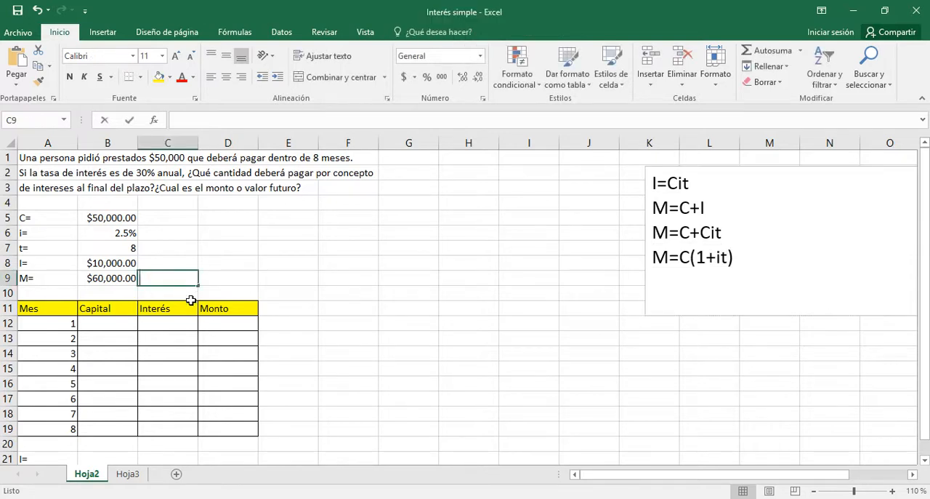
text(=)
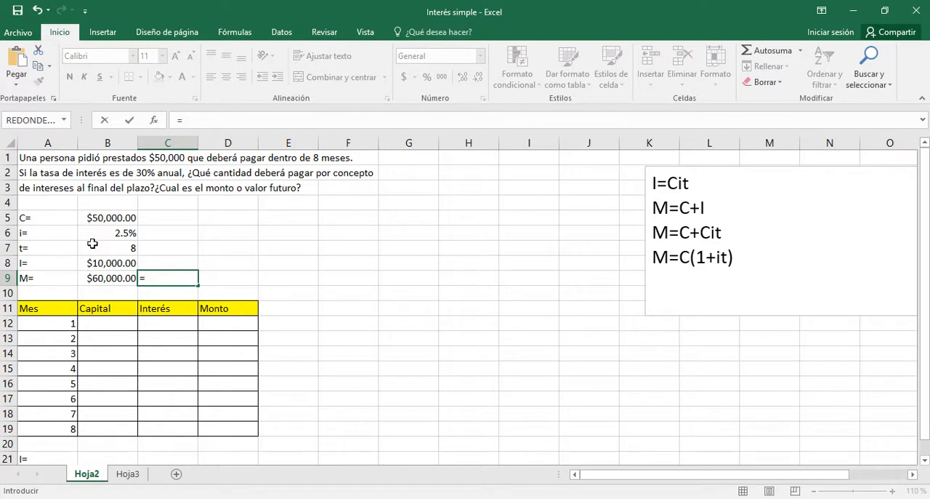
click(93, 218)
text(*()
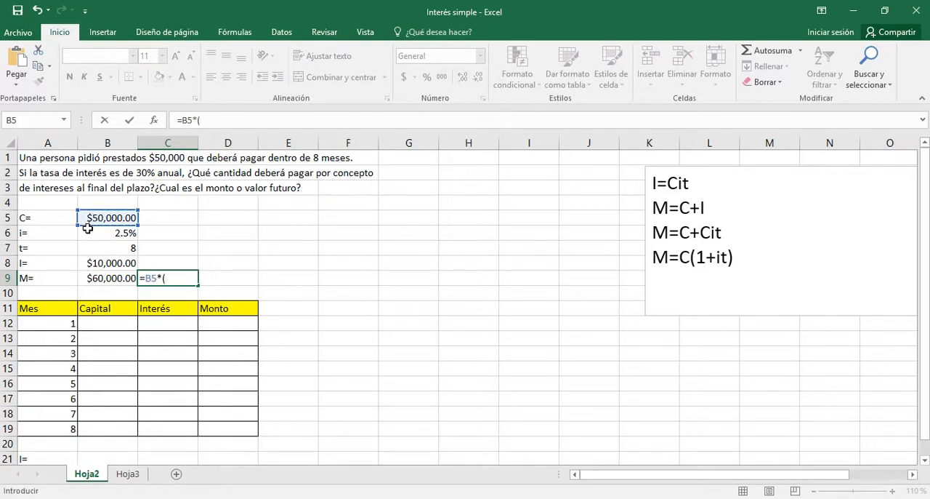
text(1+)
click(112, 232)
text(*)
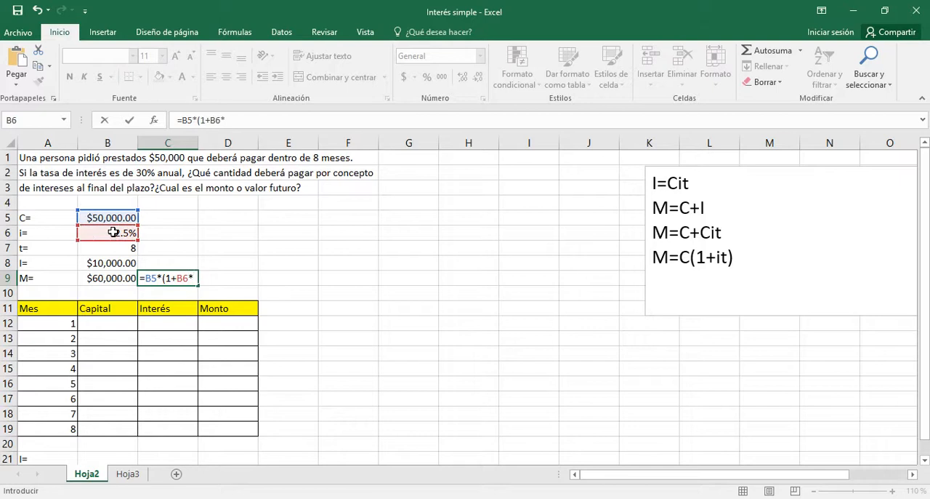
click(117, 248)
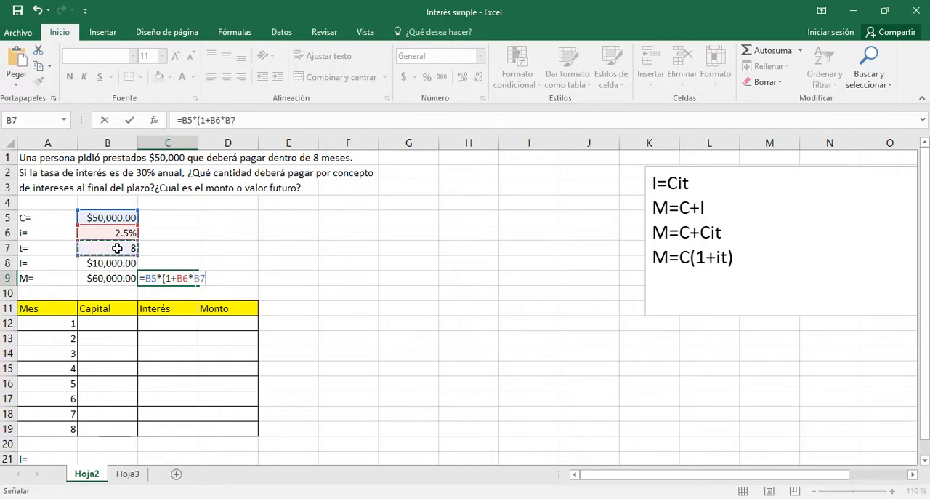
text())
key(Return)
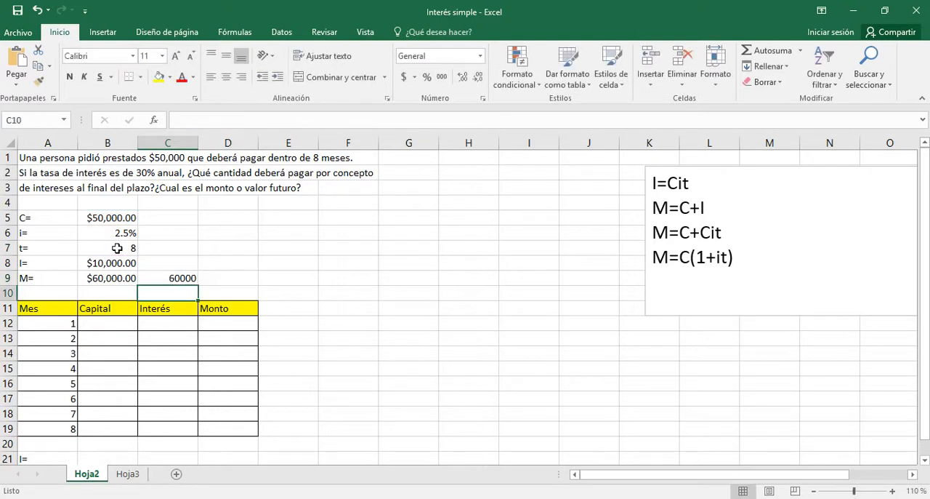
Format the future value in C9 as currency (Moneda)
click(166, 278)
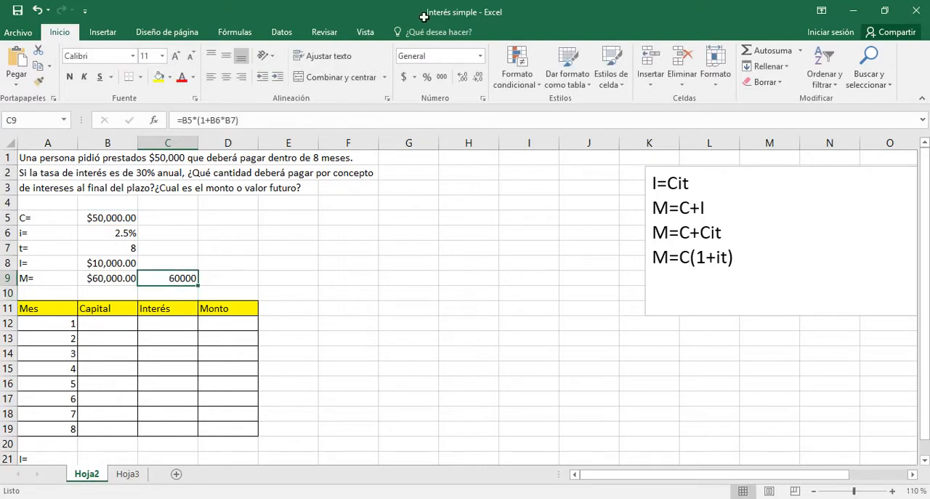
click(481, 56)
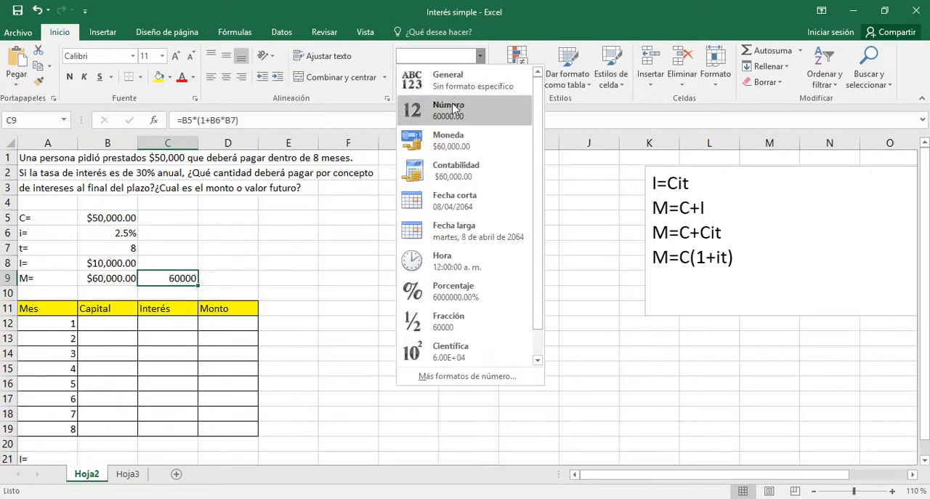
click(449, 138)
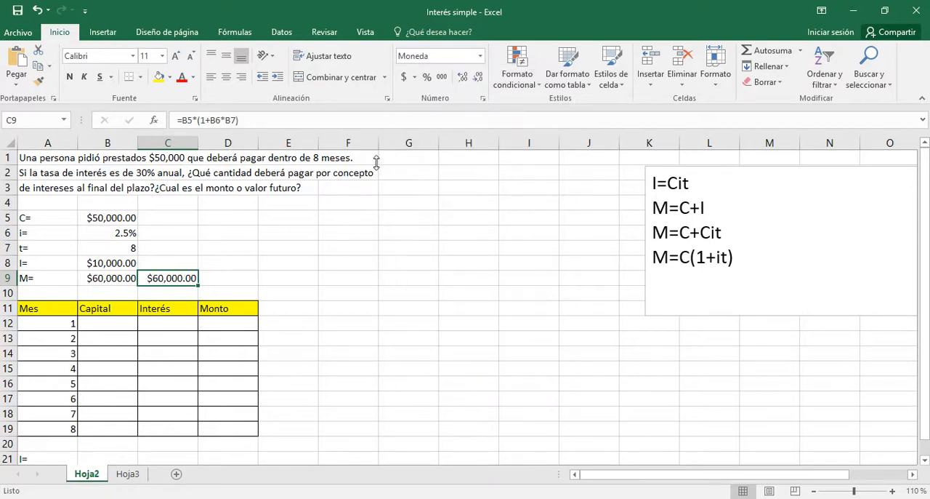
click(311, 258)
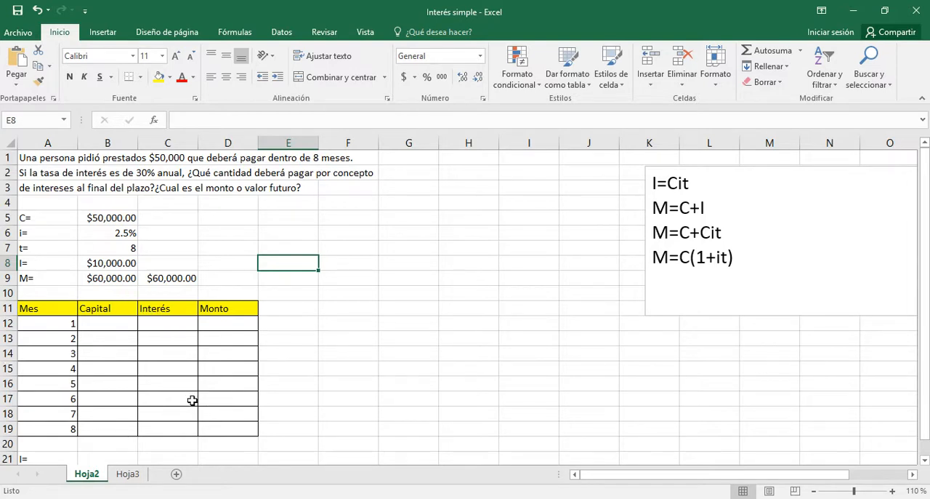
Enter 50000 as the month 1 capital in B12 and copy it down the Capital column to B19
click(306, 334)
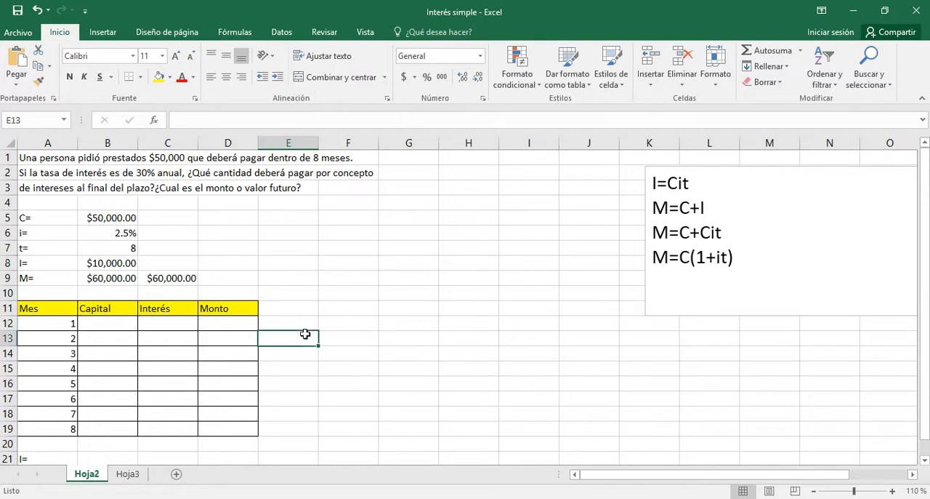
click(134, 323)
text(50000)
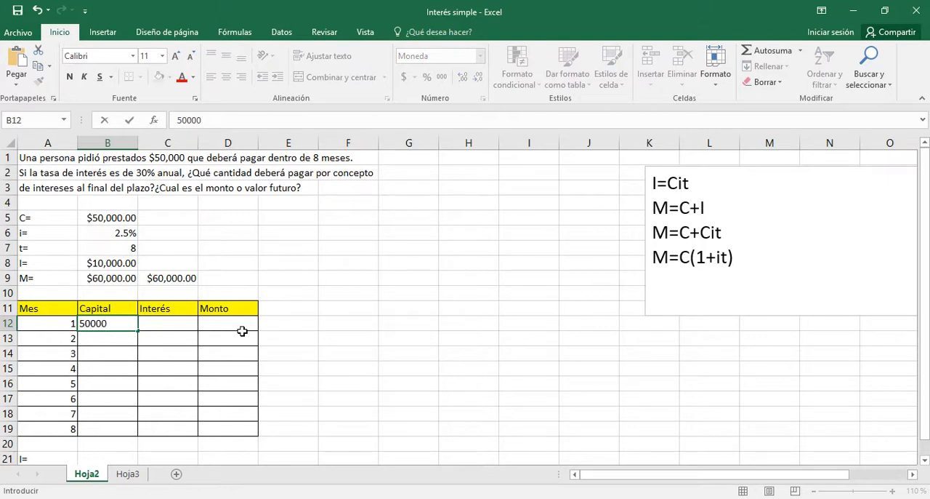
key(Return)
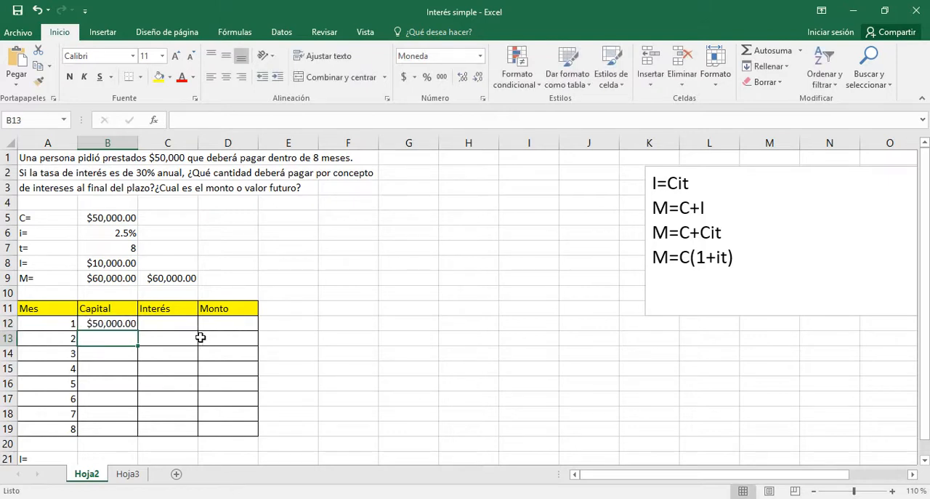
click(114, 325)
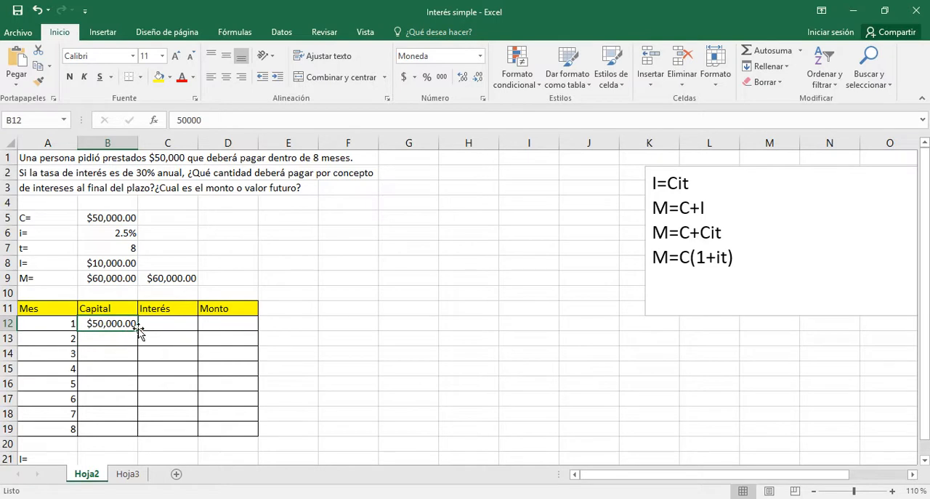
drag(136, 329, 137, 434)
click(384, 351)
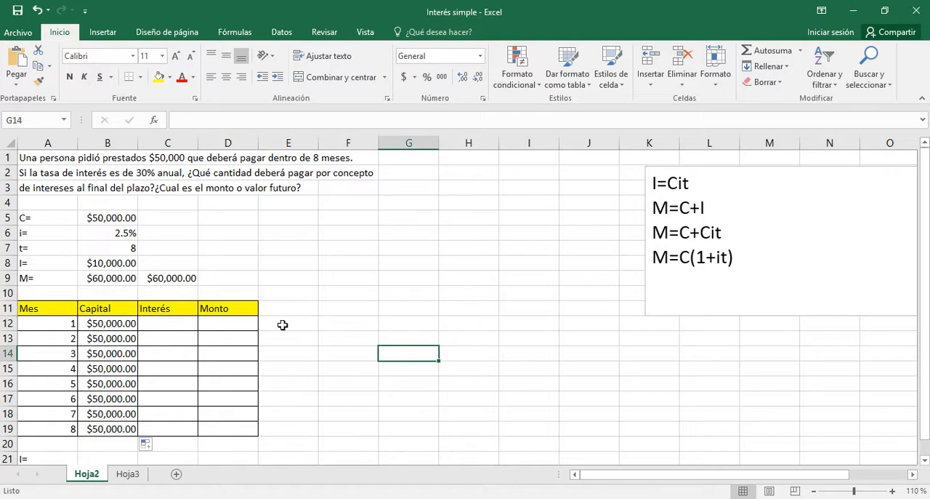
Calculate the month 1 interest in C12 with =B12*$B$6*A12, using an absolute reference for the rate
click(167, 325)
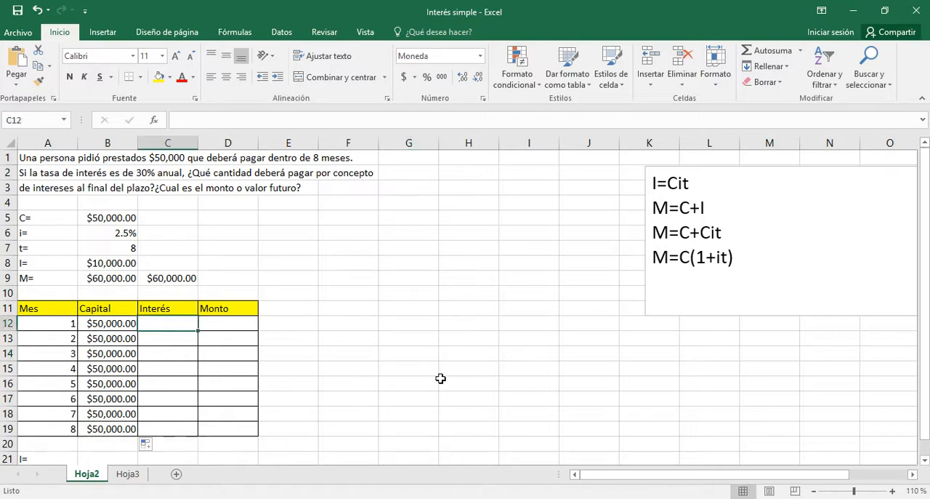
text(=)
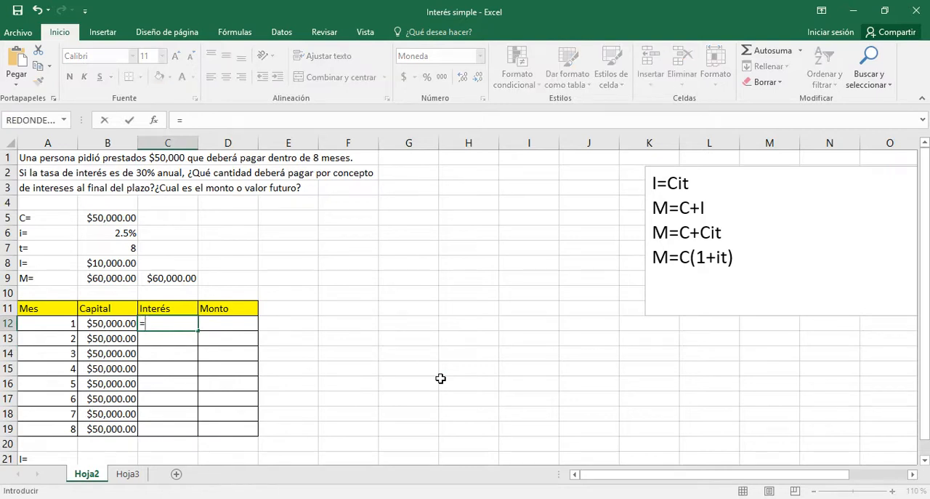
click(105, 324)
text(*)
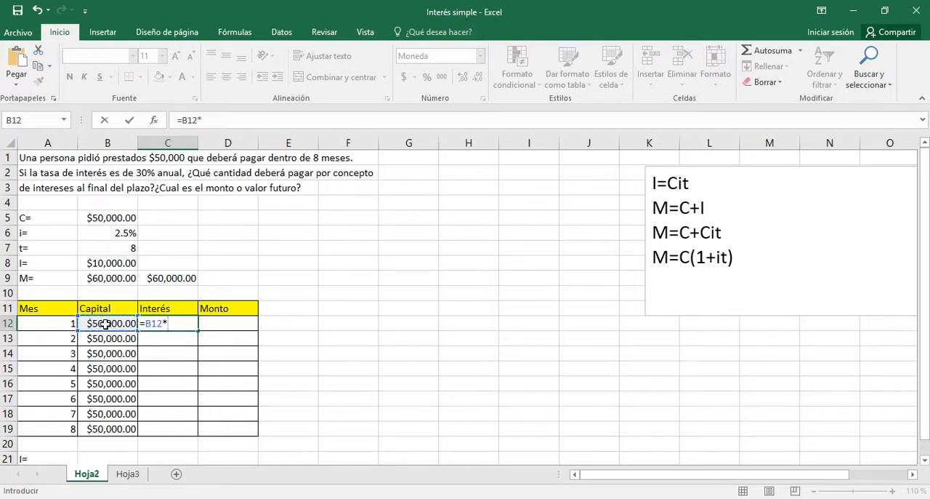
click(108, 232)
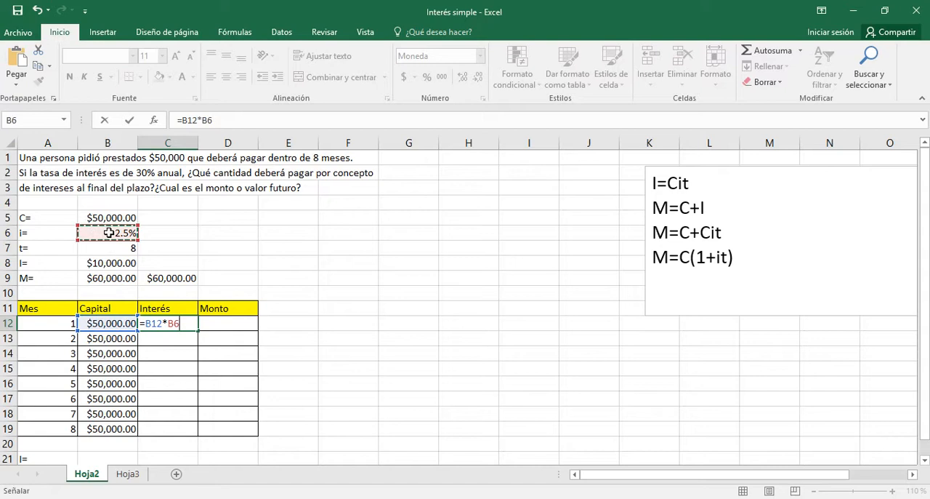
text(*)
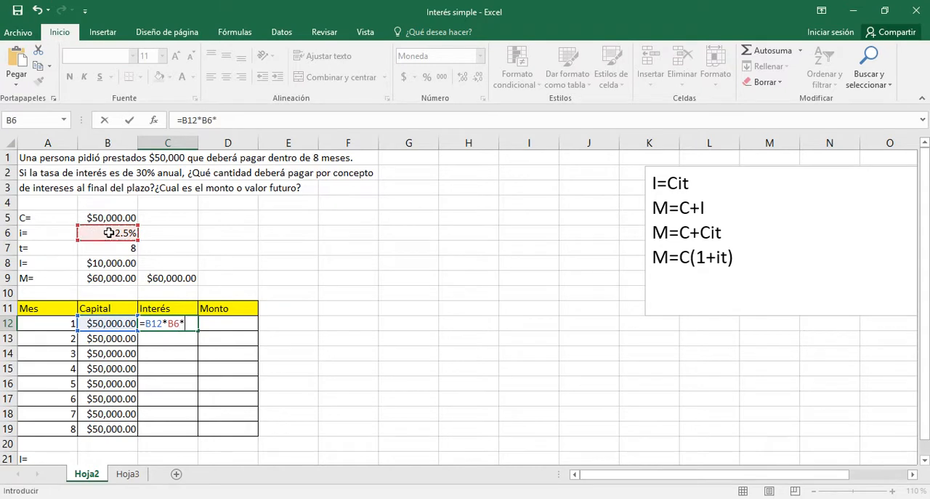
click(45, 323)
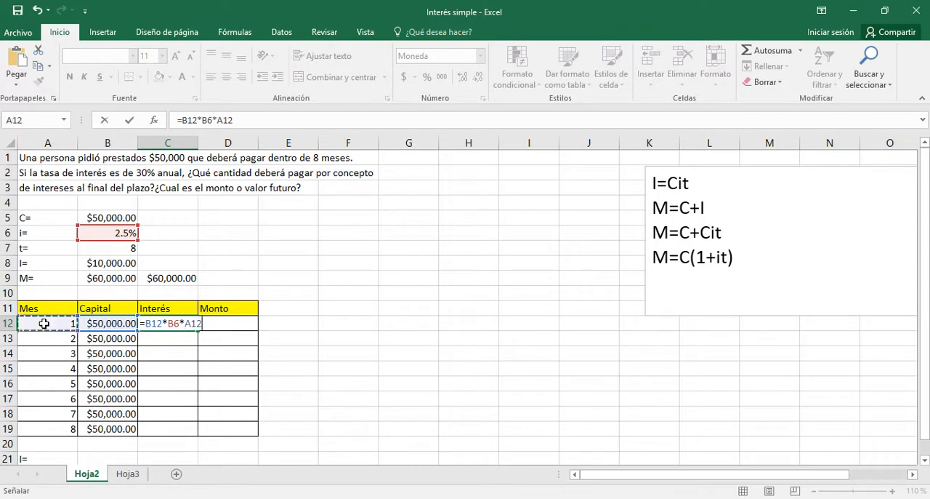
click(168, 324)
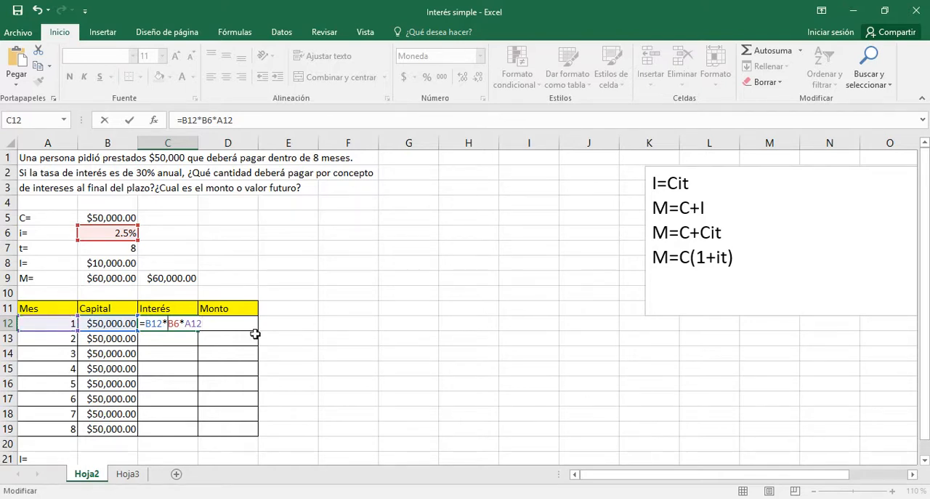
text($B$)
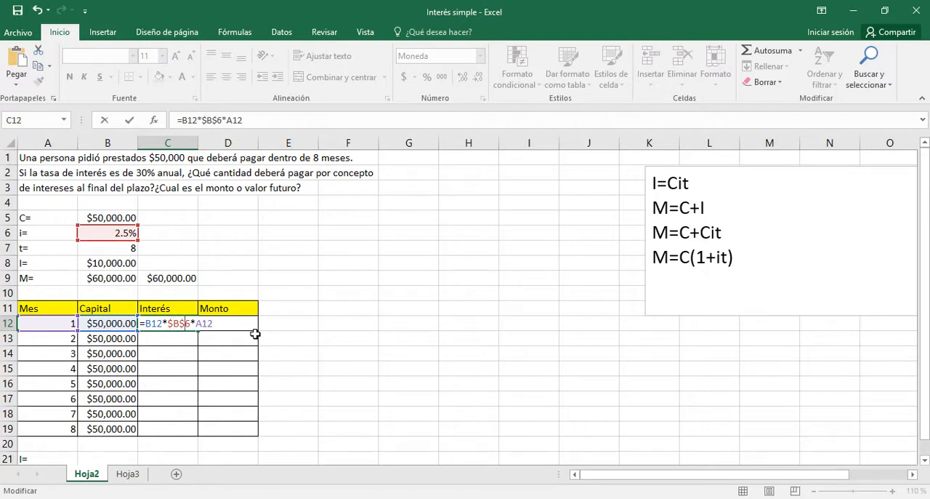
key(Return)
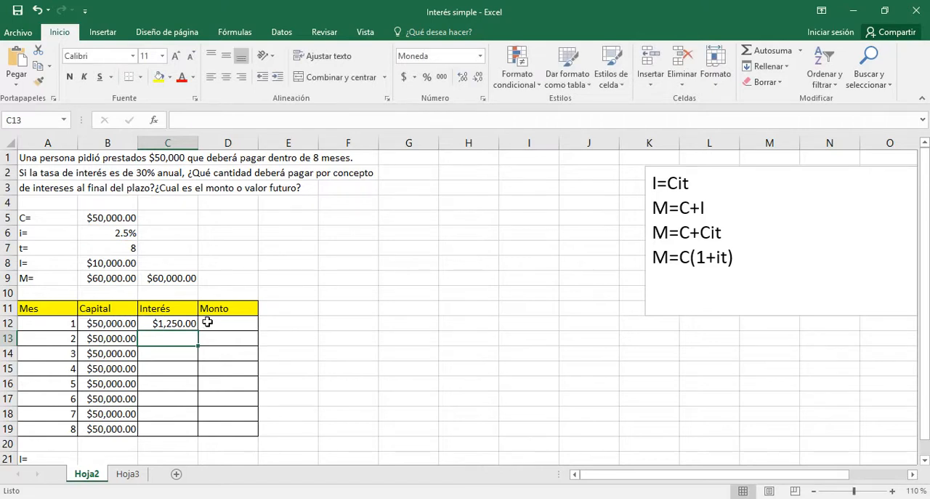
Calculate the month 1 amount in D12 as capital plus interest with the formula =B12+C12
click(211, 325)
text(=)
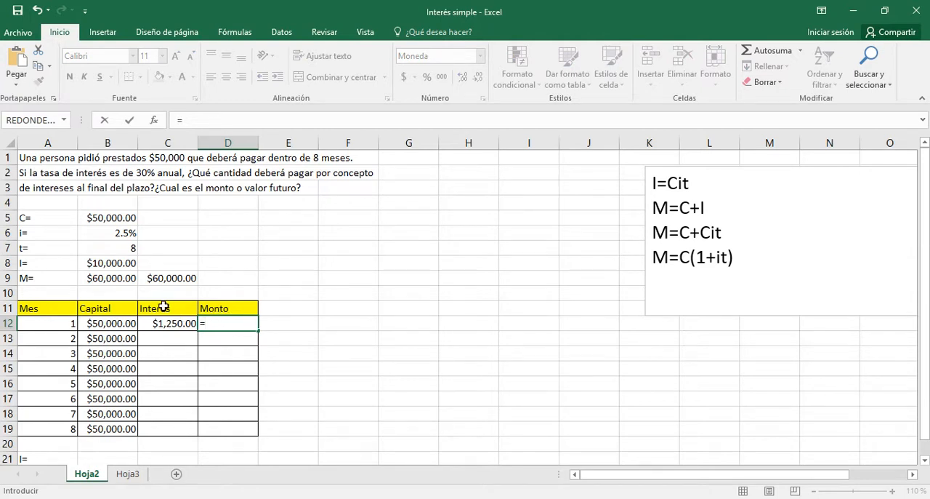
click(107, 325)
text(+)
click(151, 325)
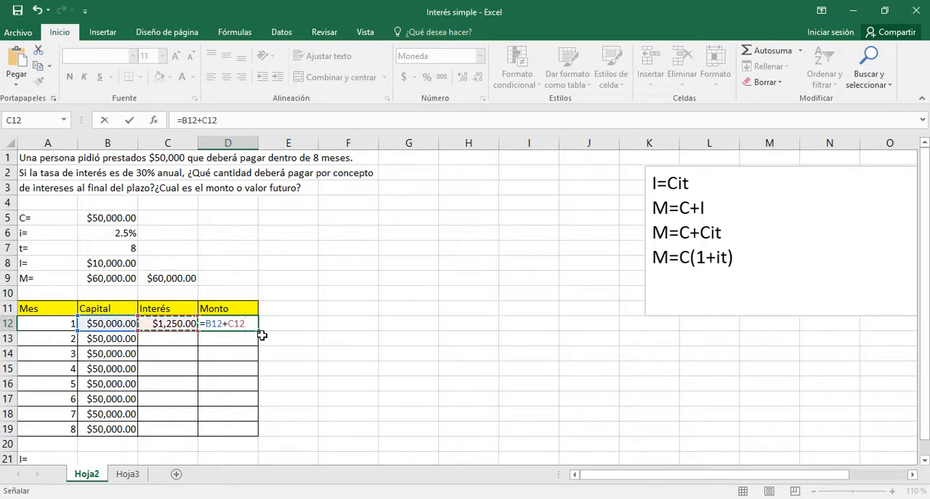
key(Return)
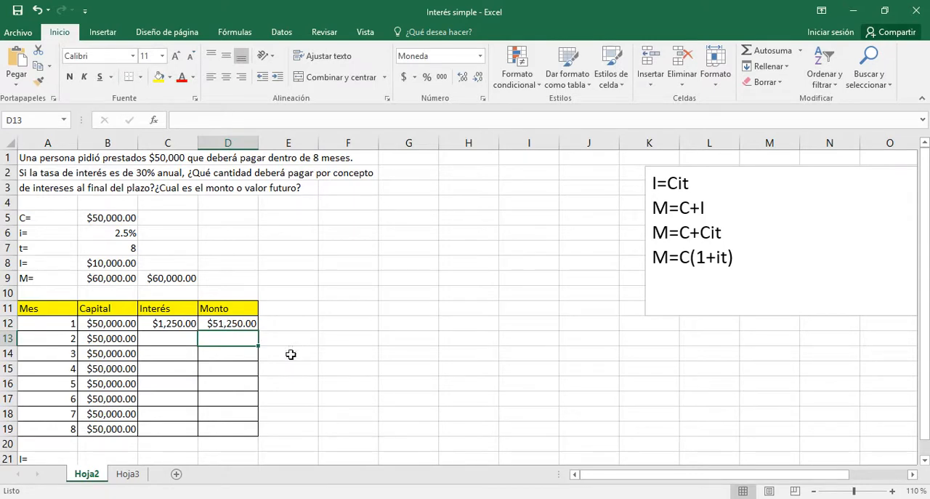
Fill the Interés and Monto formulas from row 12 down to month 8 in row 19
click(159, 324)
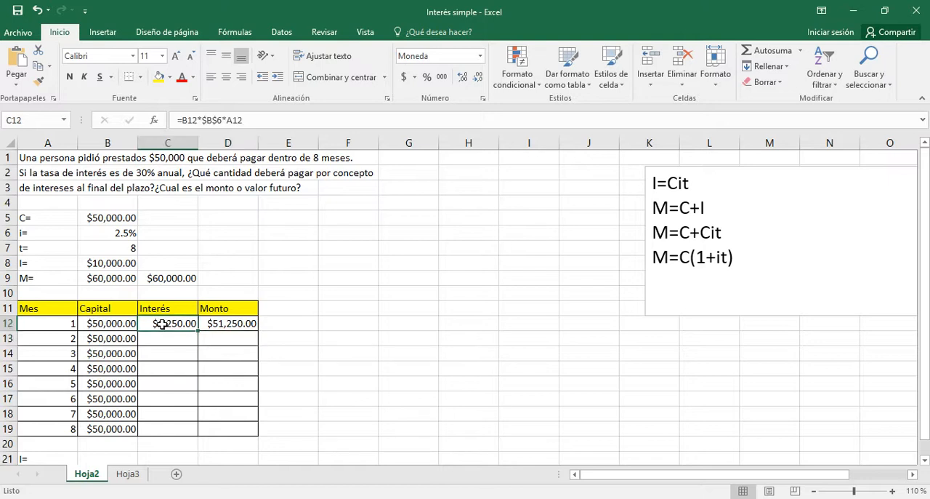
drag(198, 331, 196, 432)
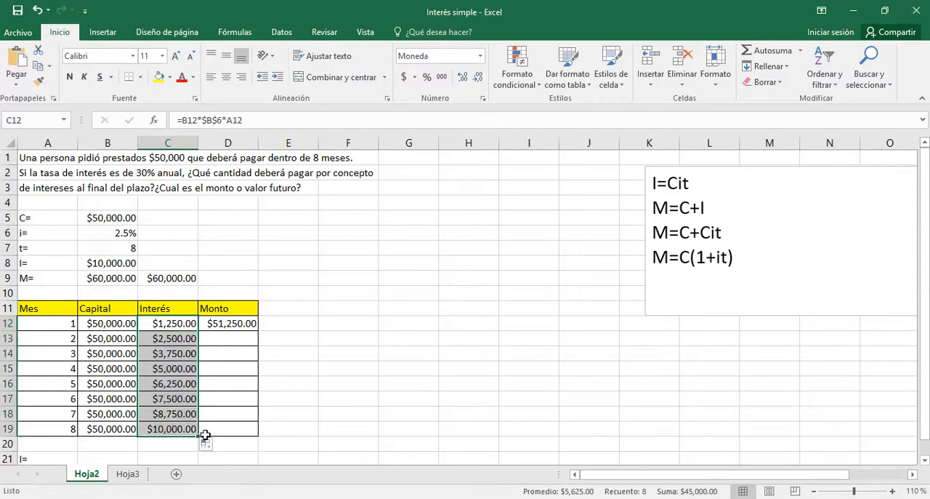
click(245, 327)
drag(255, 333, 257, 430)
click(337, 431)
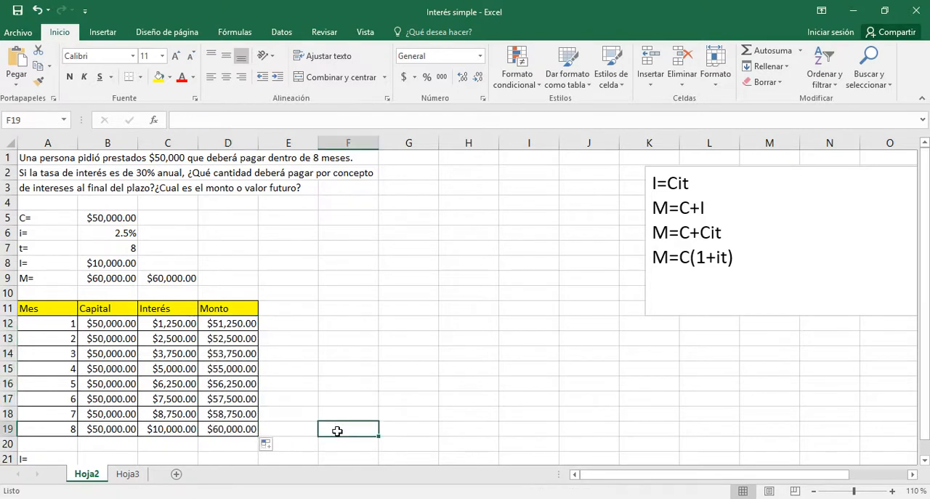
Compare the month 8 amount in D19 with the future values in B9 and C9, and check the month 8 interest formula in C19
click(219, 432)
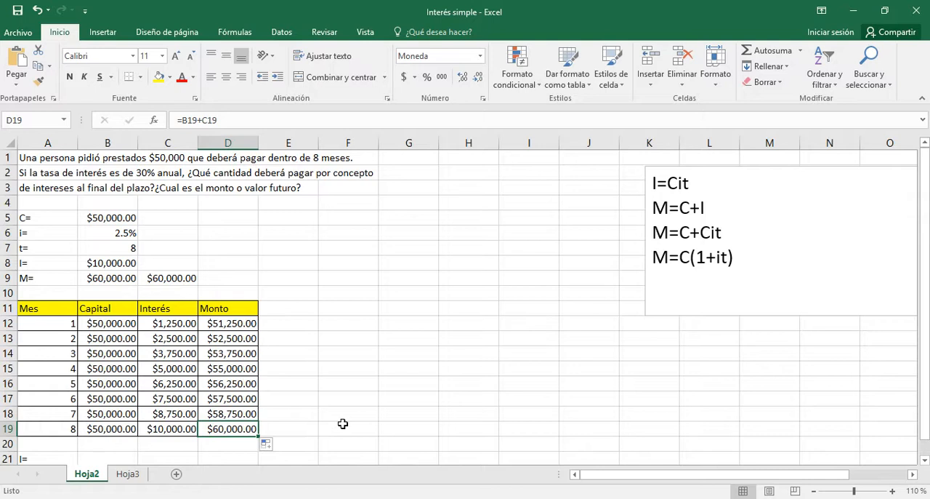
click(113, 276)
click(173, 280)
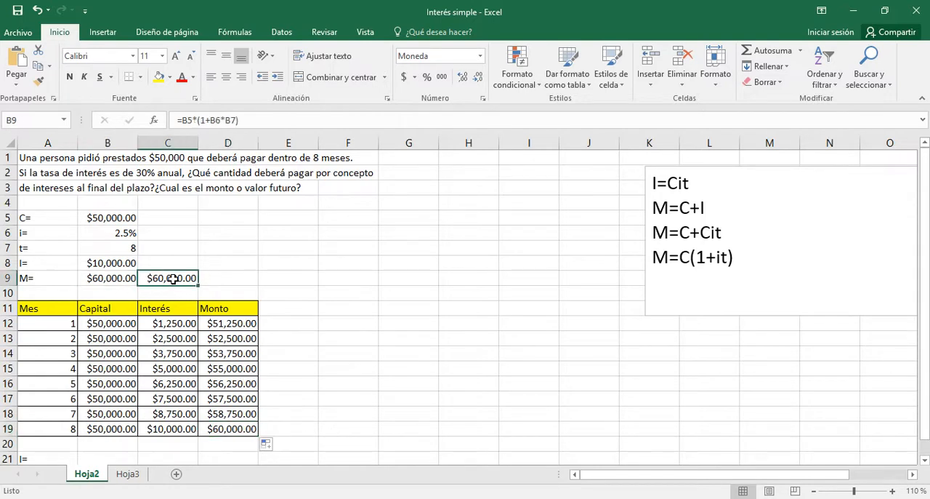
click(355, 311)
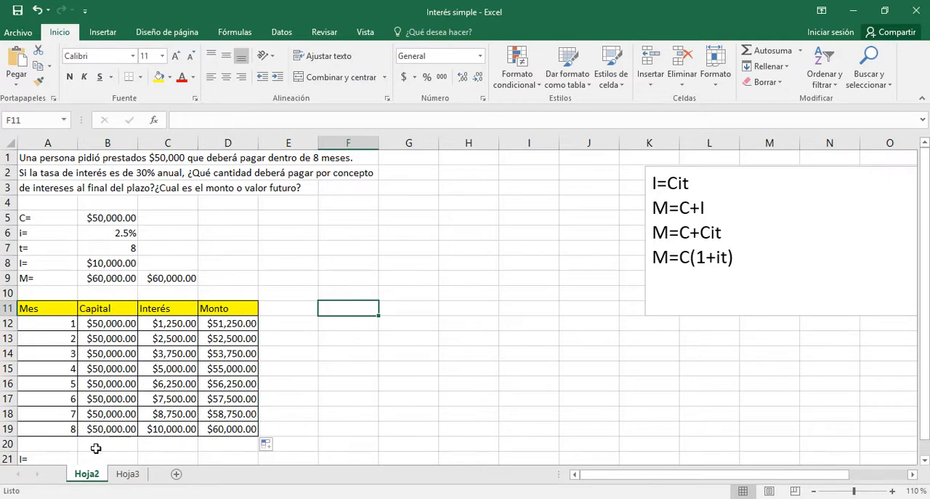
click(163, 429)
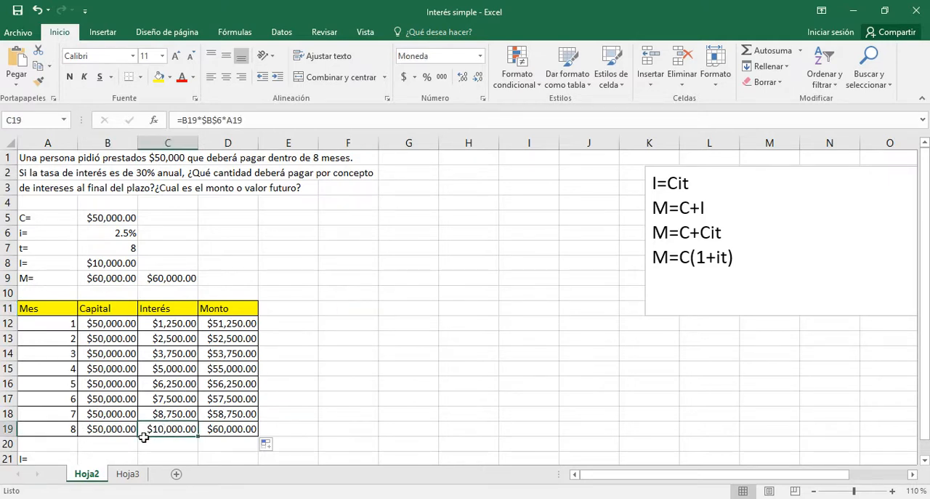
Calculate the total interest in B21 as the month 8 amount minus the capital with the formula =D19-B19
click(104, 460)
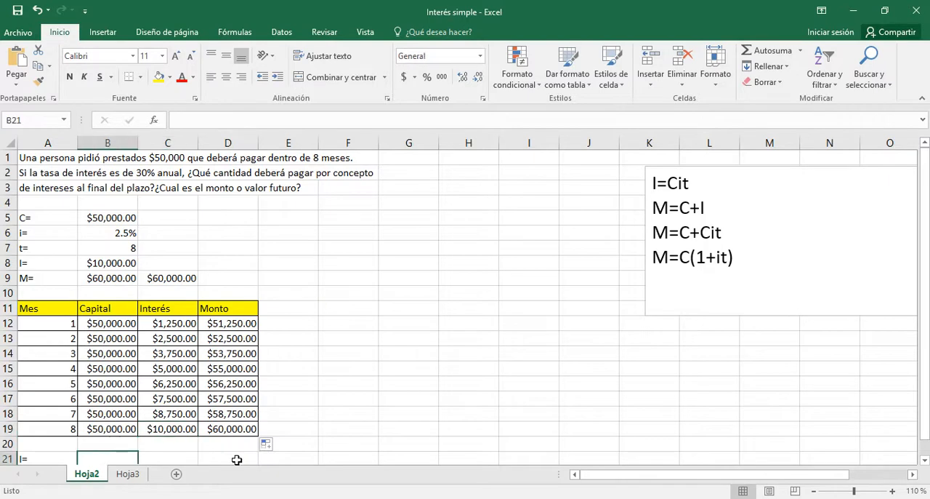
text(=)
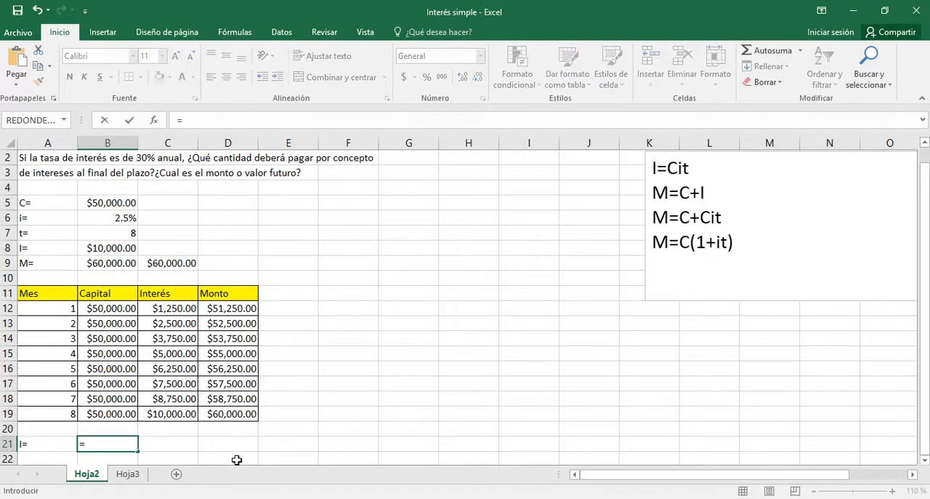
click(231, 413)
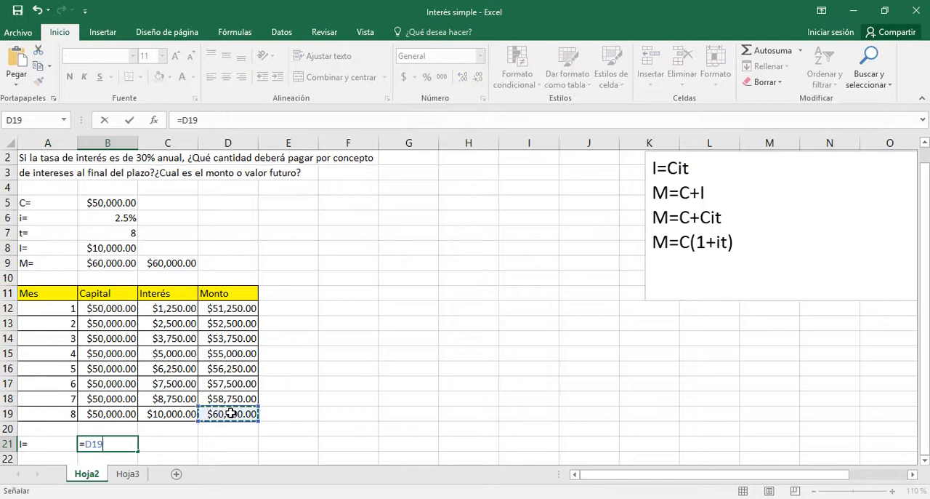
text(-)
click(118, 415)
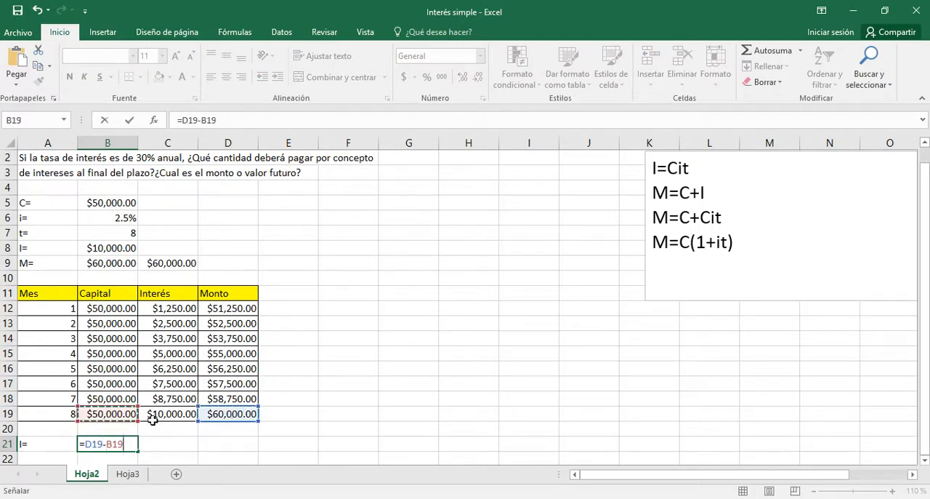
key(Return)
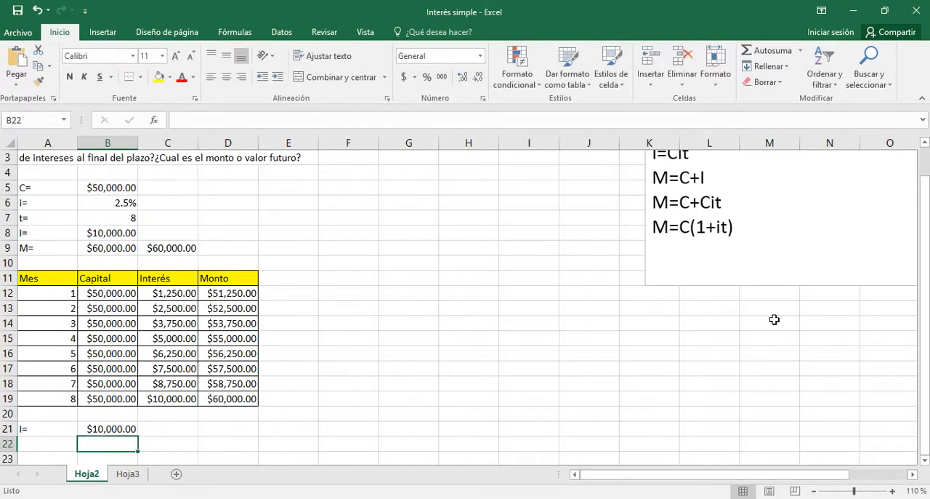
Compare the month 8 interest in C19 with the interest calculated by formula in B8
click(160, 404)
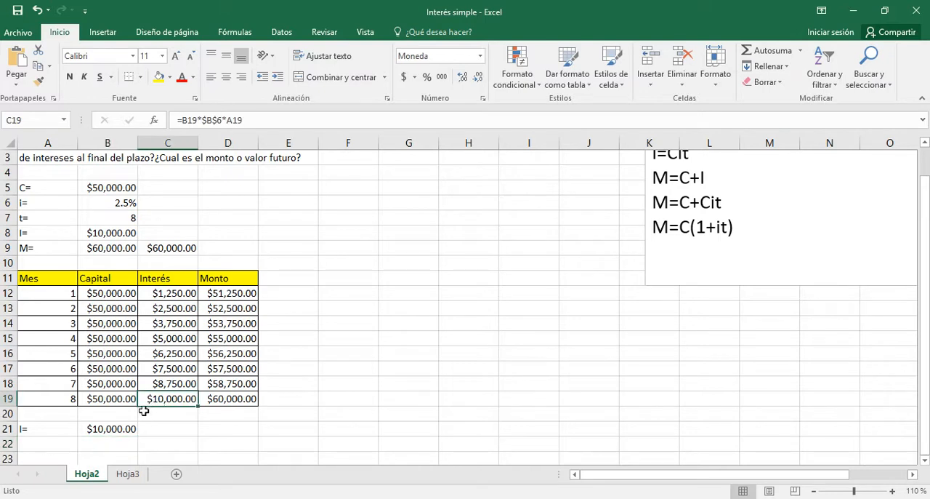
click(116, 235)
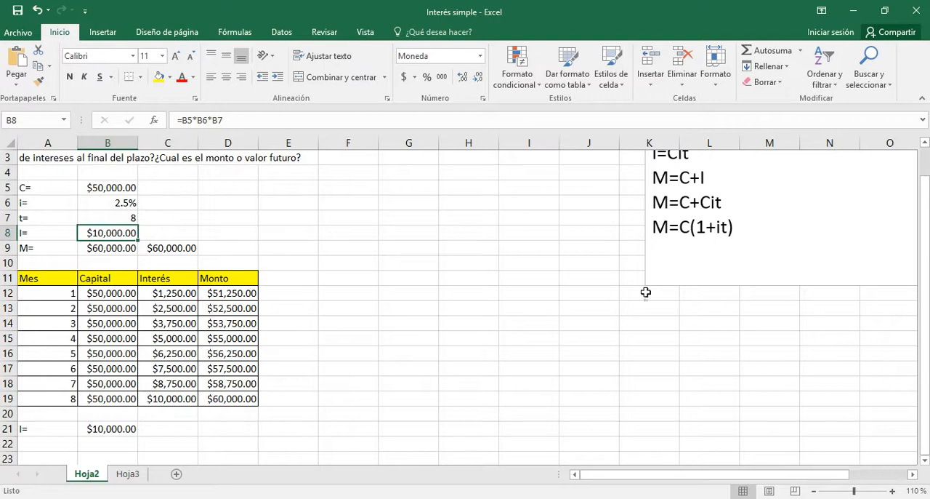
scroll(843, 221, up, 1)
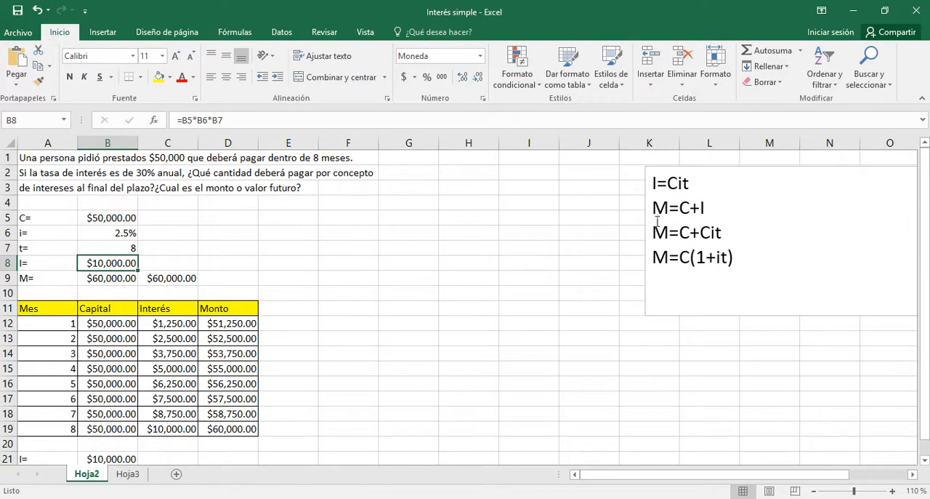
Insert an empty 2-D clustered column chart, starting from the blank cell L16
click(549, 197)
click(736, 384)
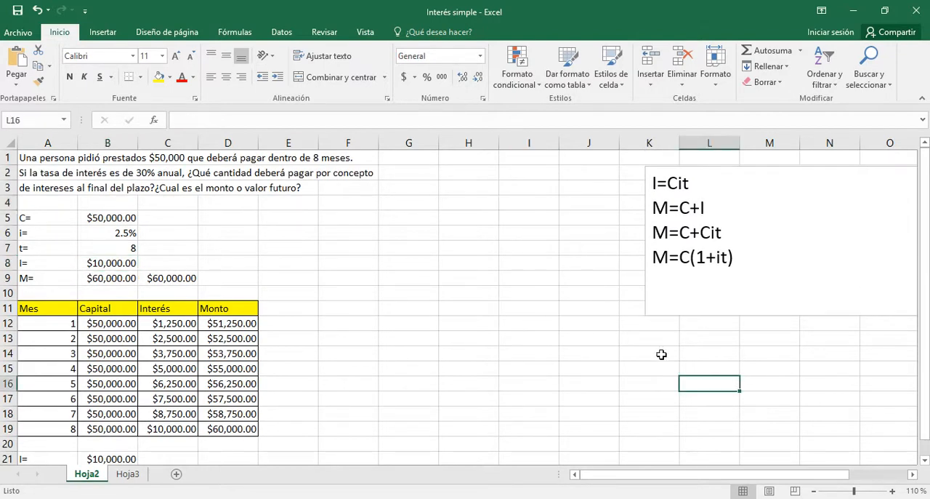
click(104, 35)
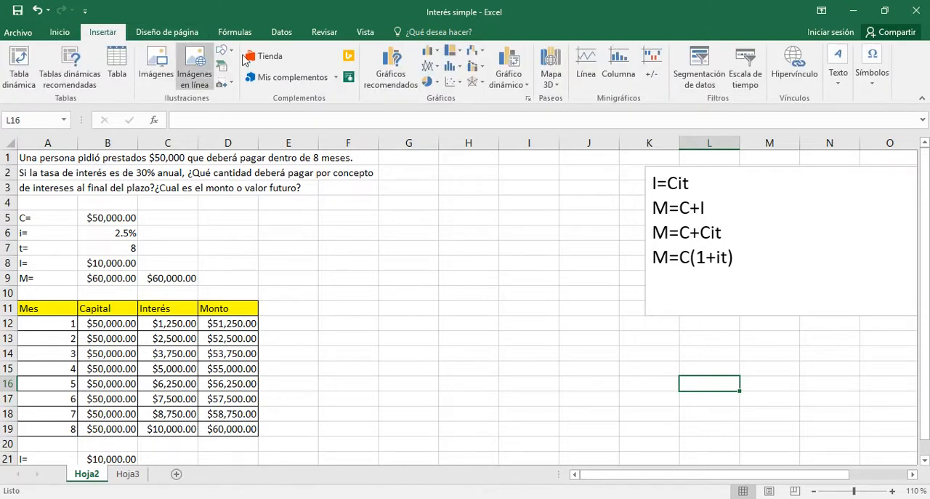
click(436, 54)
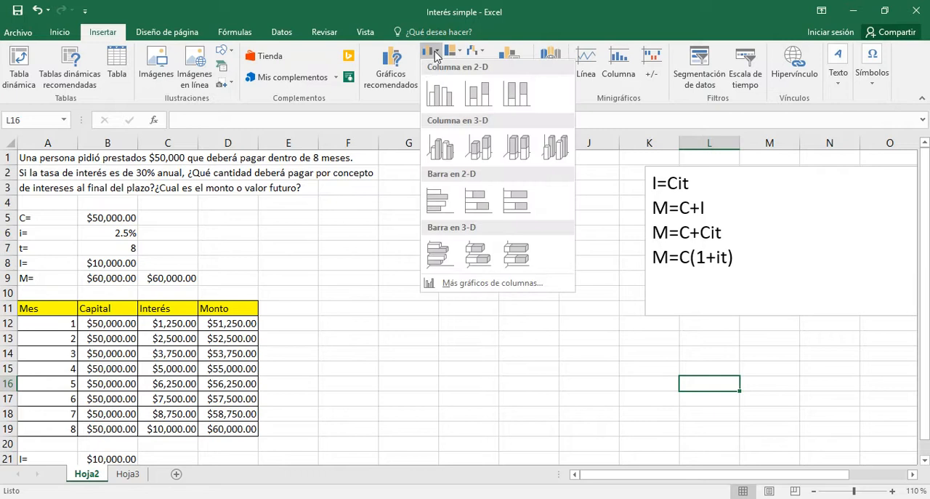
click(440, 92)
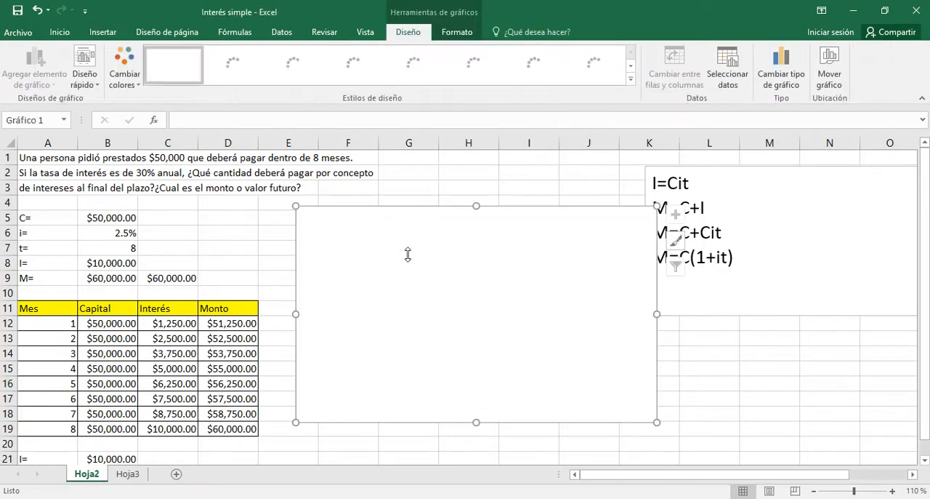
Add a data series named Monto to the chart with the values in D12:D19
right_click(535, 262)
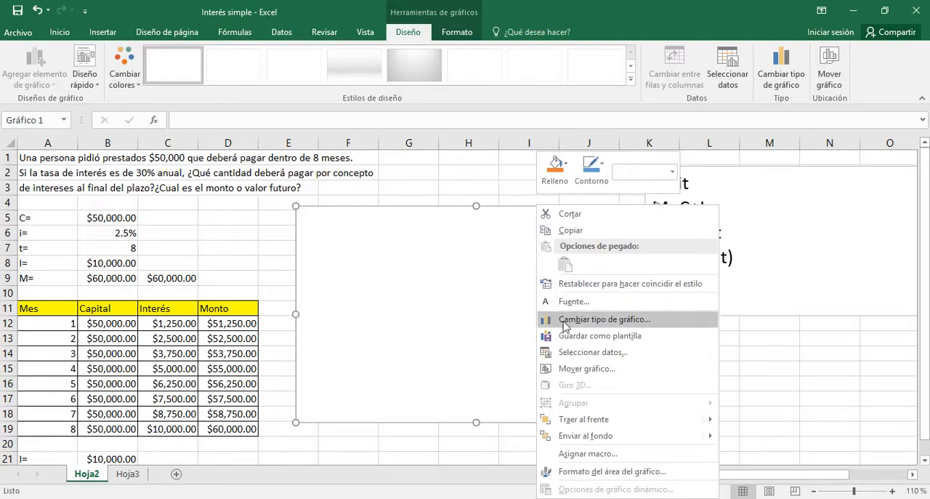
click(568, 353)
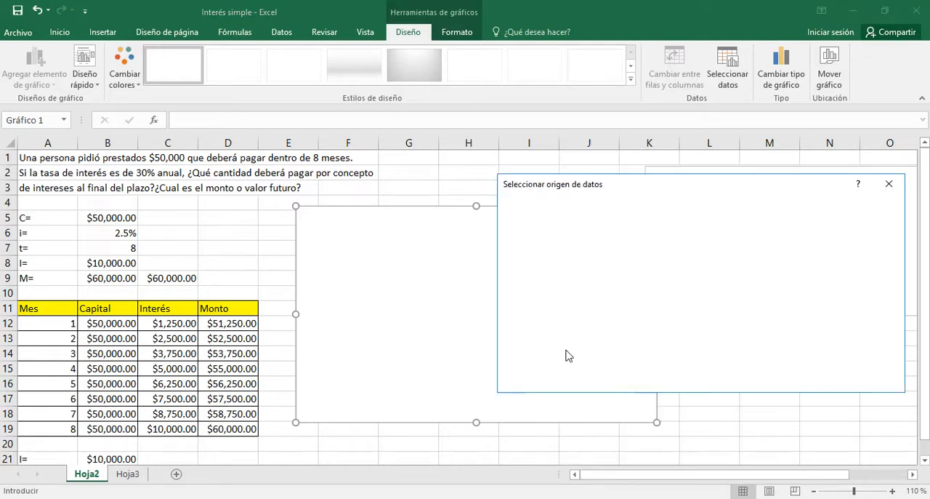
click(534, 283)
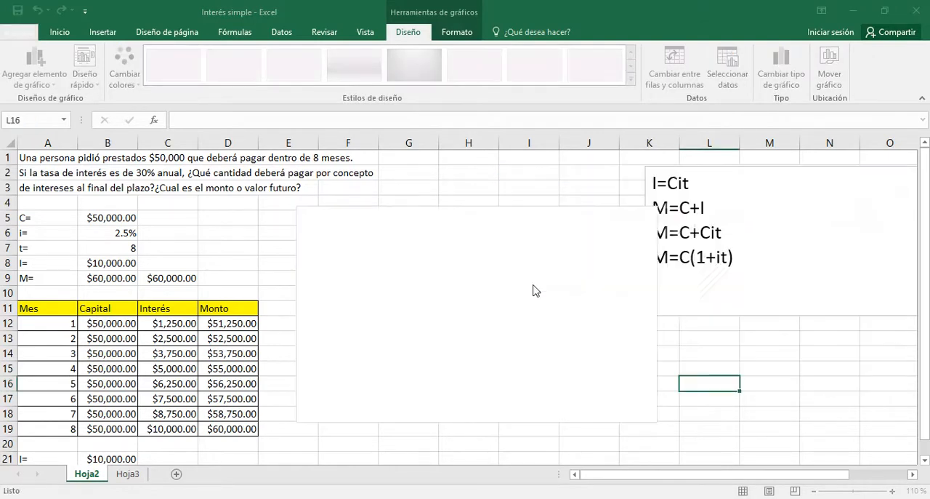
text(Monto)
click(639, 302)
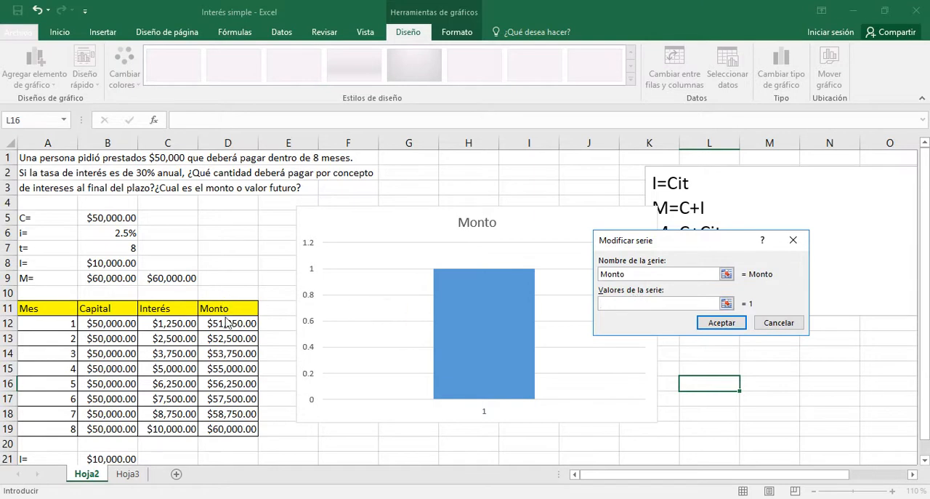
drag(222, 323, 247, 429)
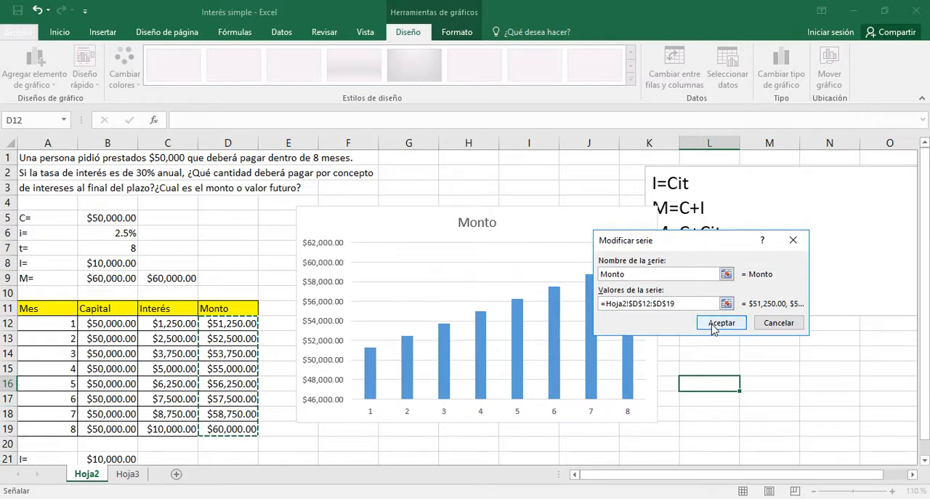
click(713, 326)
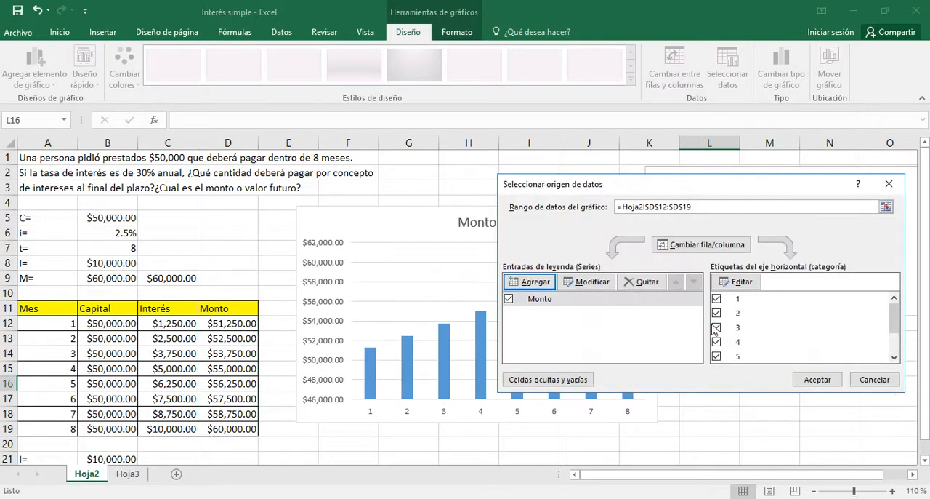
Add a second data series named Capital with the values in B12:B19 and apply the chart's data source
click(536, 282)
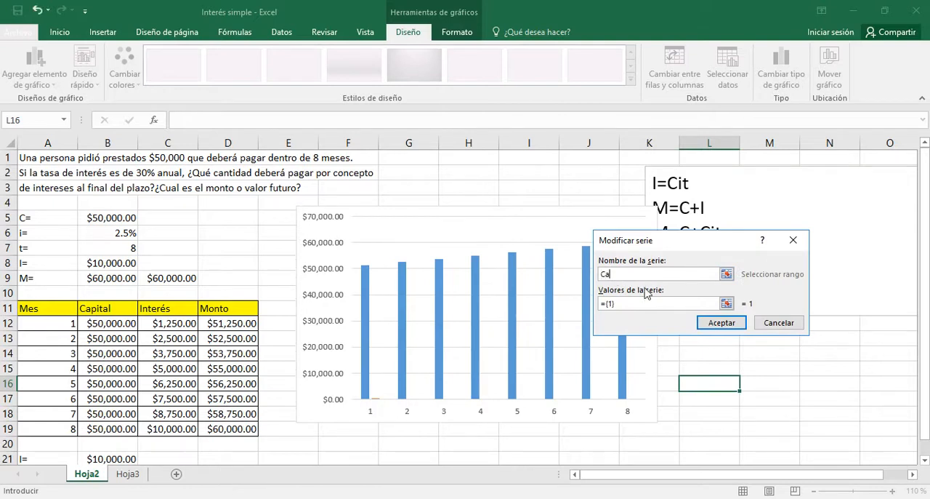
text(Capital)
click(630, 304)
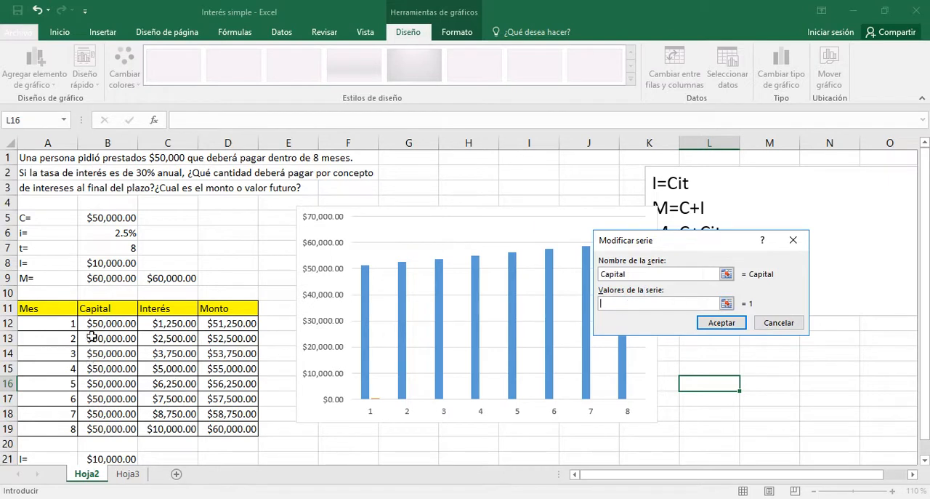
drag(94, 325, 95, 430)
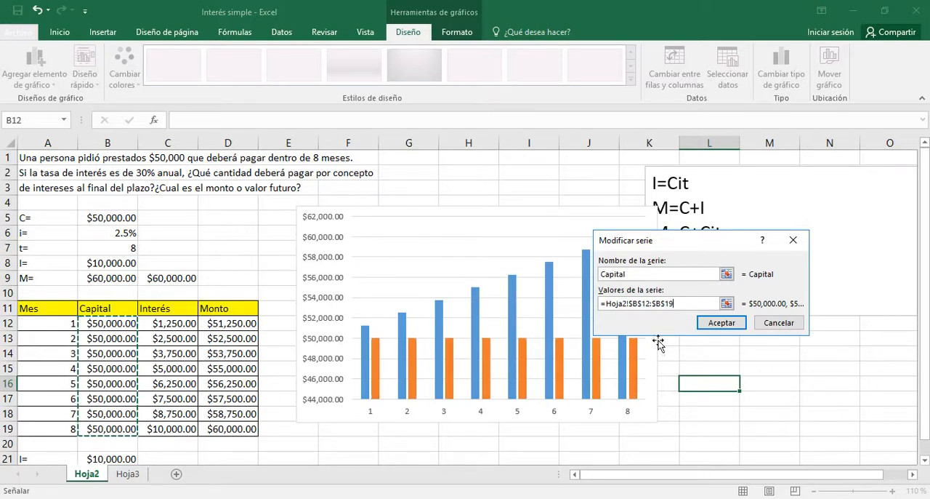
click(720, 323)
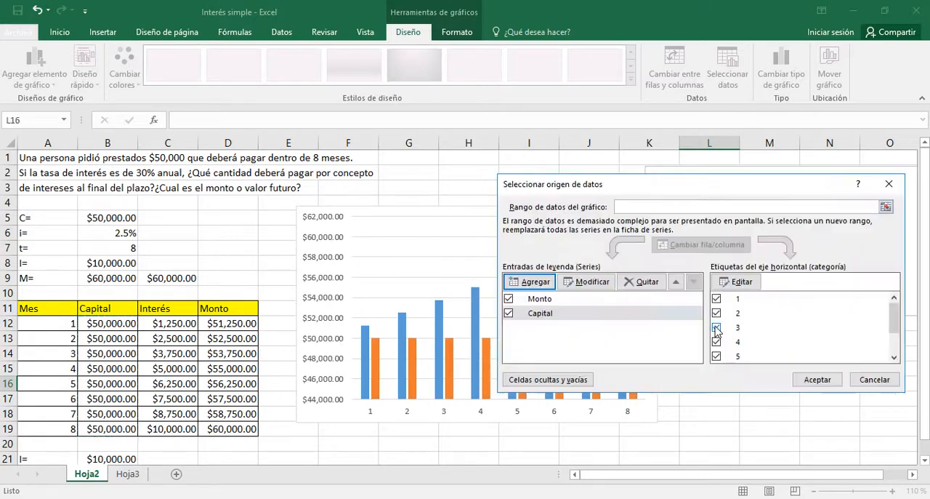
click(817, 379)
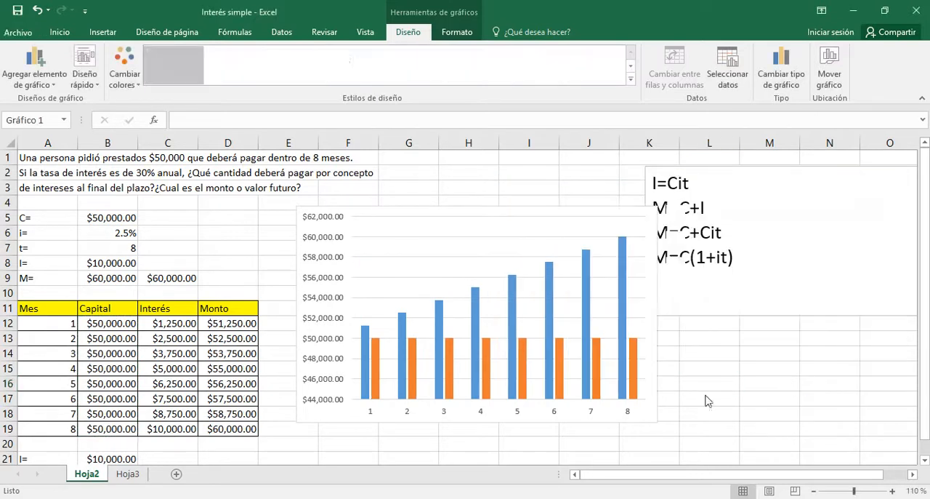
Set the gap width of the Monto column series to 2% and close the series formatting options
right_click(622, 286)
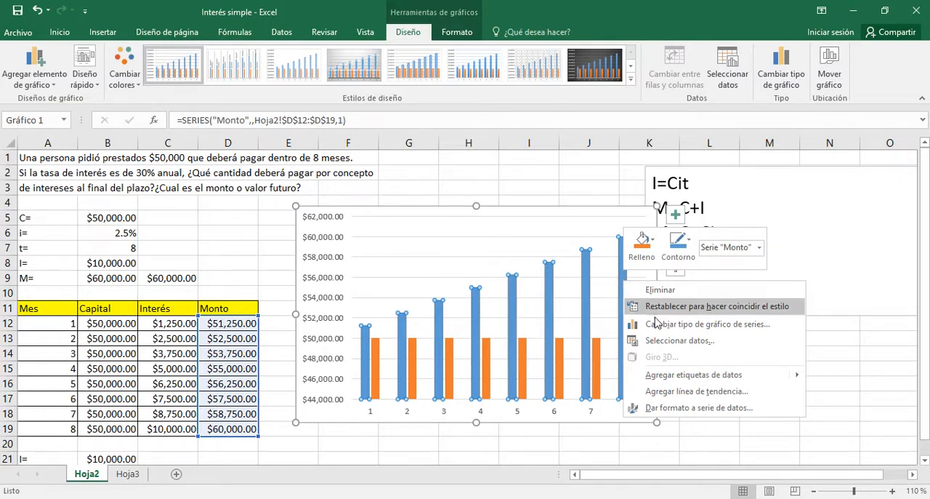
click(680, 408)
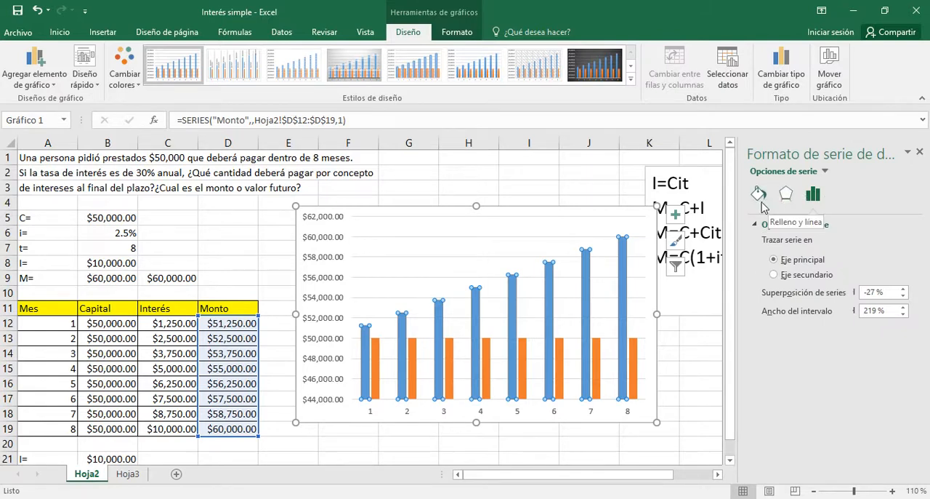
click(878, 310)
key(BackSpace)
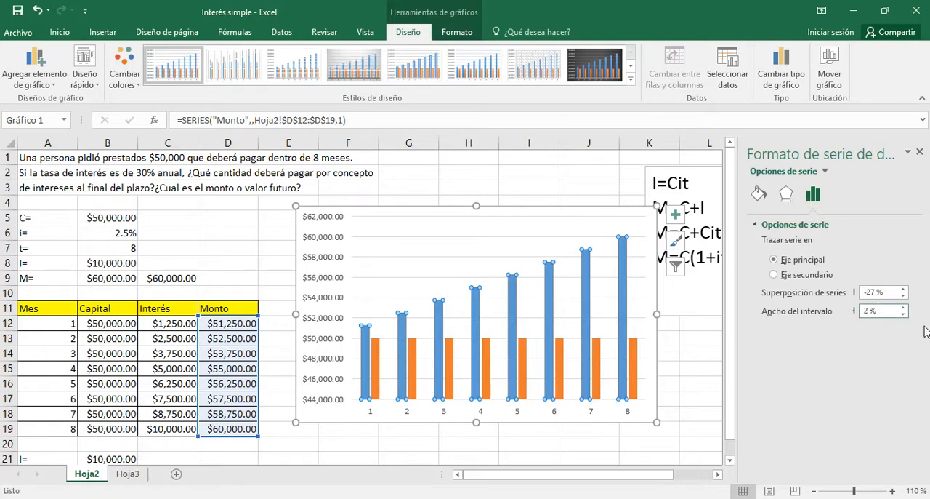
key(Return)
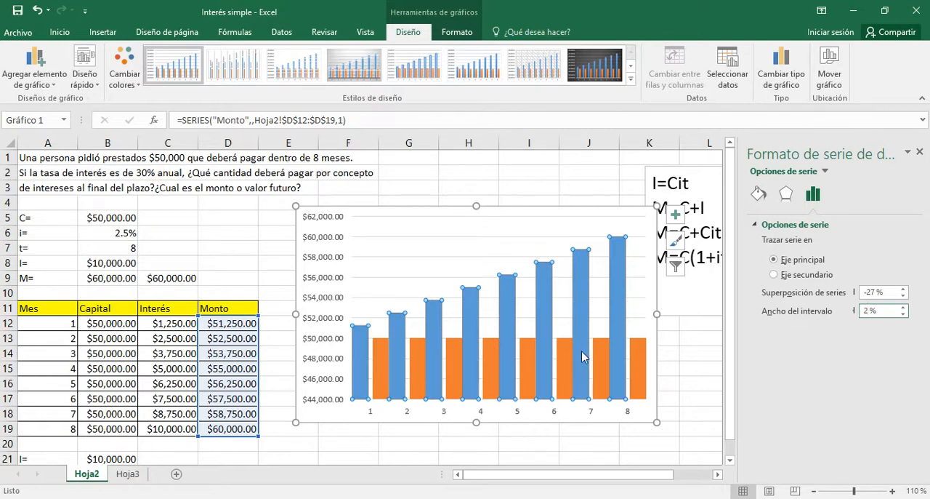
click(681, 338)
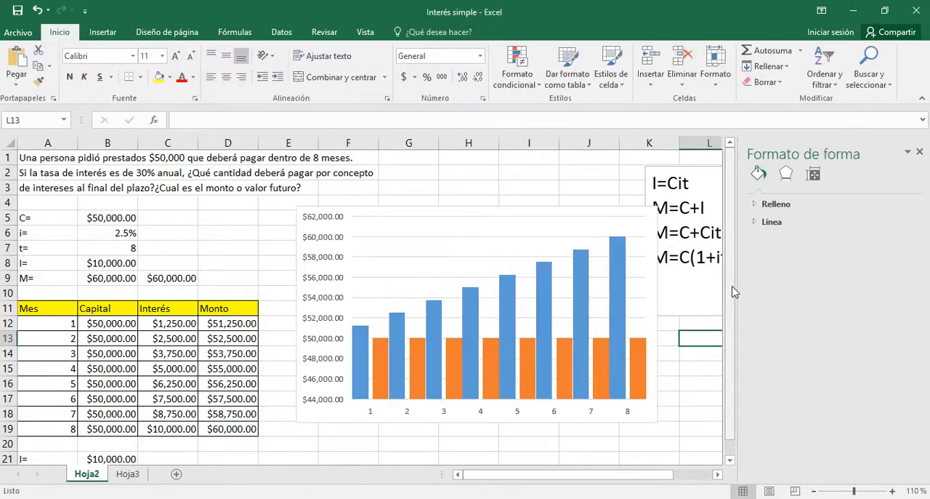
click(920, 153)
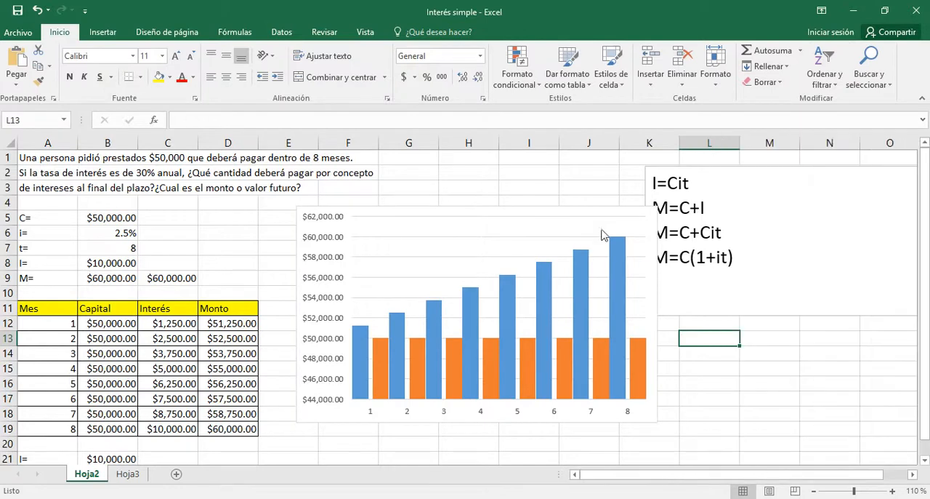
Change the chart to a clustered column and line combination, with Monto as columns and Capital as a line
right_click(619, 264)
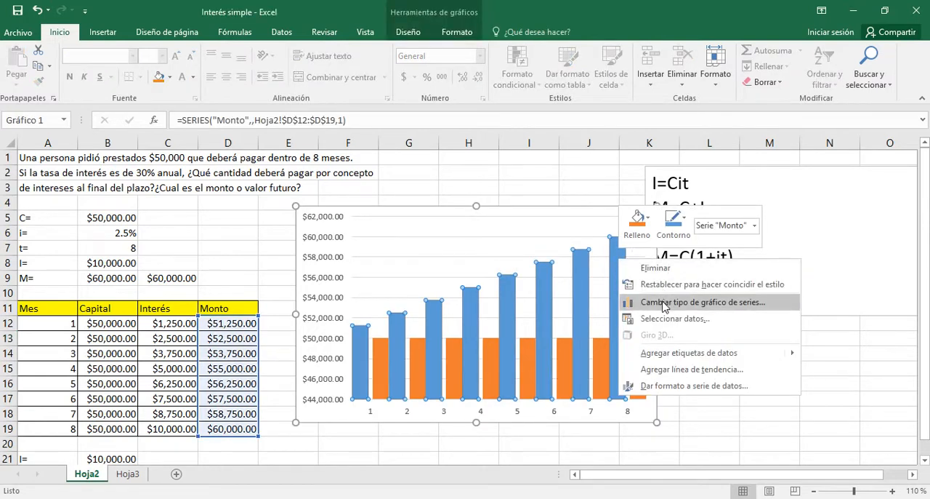
key(Escape)
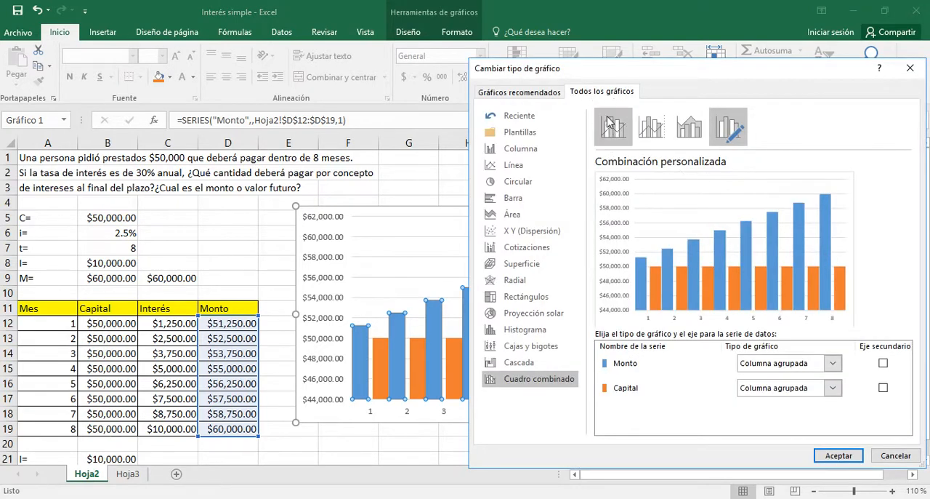
click(611, 127)
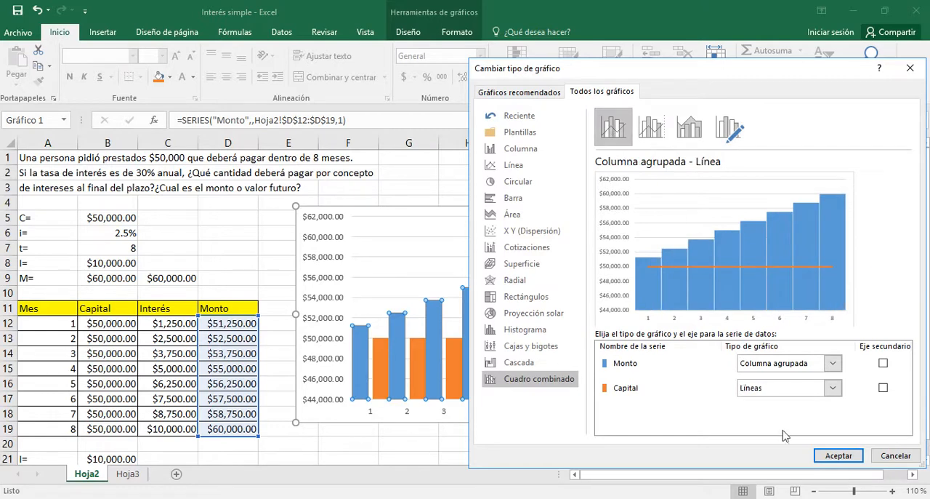
click(847, 455)
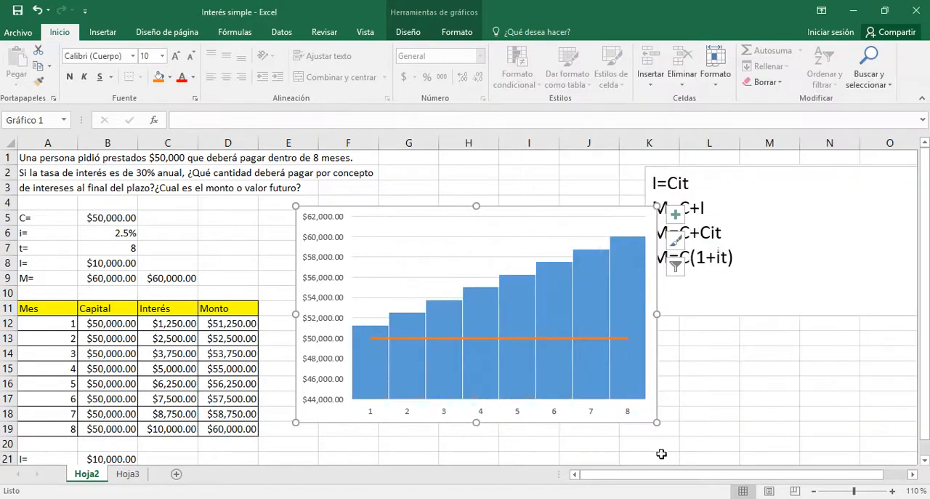
click(574, 441)
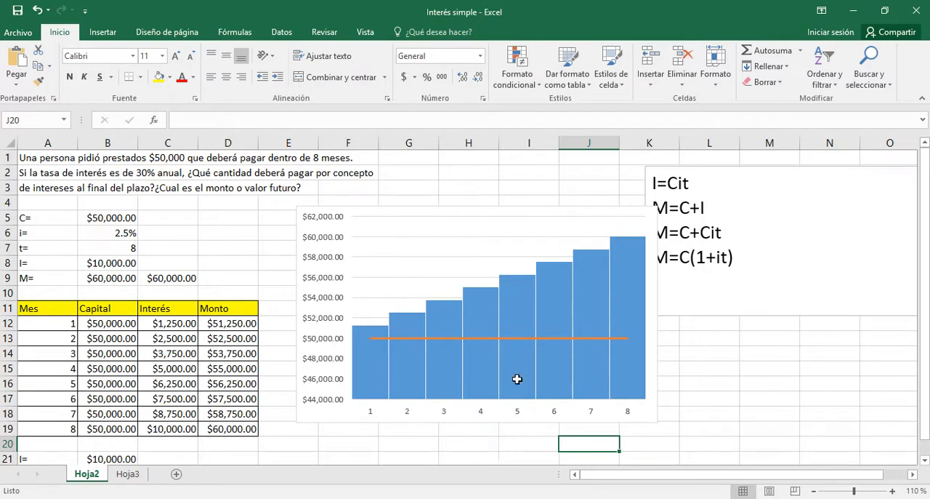
Add a linear trendline to the Monto column series and display its equation on the chart
mouse_move(629, 281)
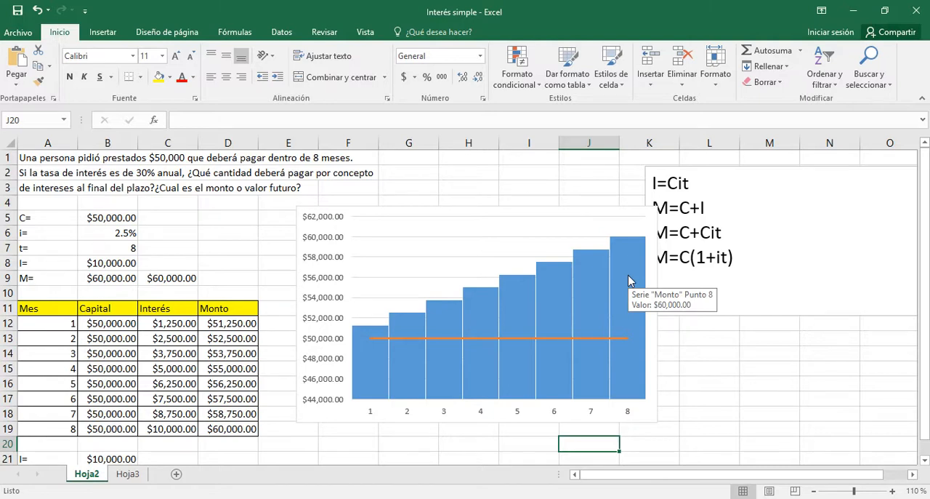
right_click(630, 280)
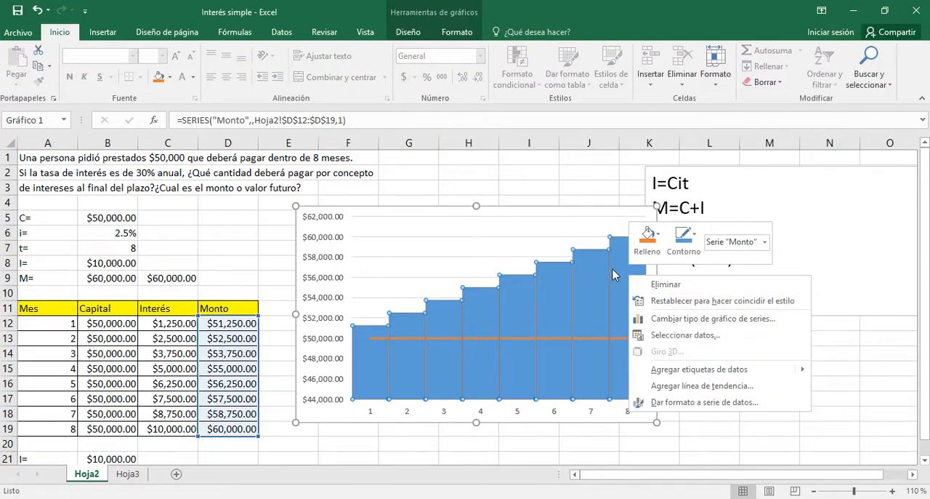
click(686, 389)
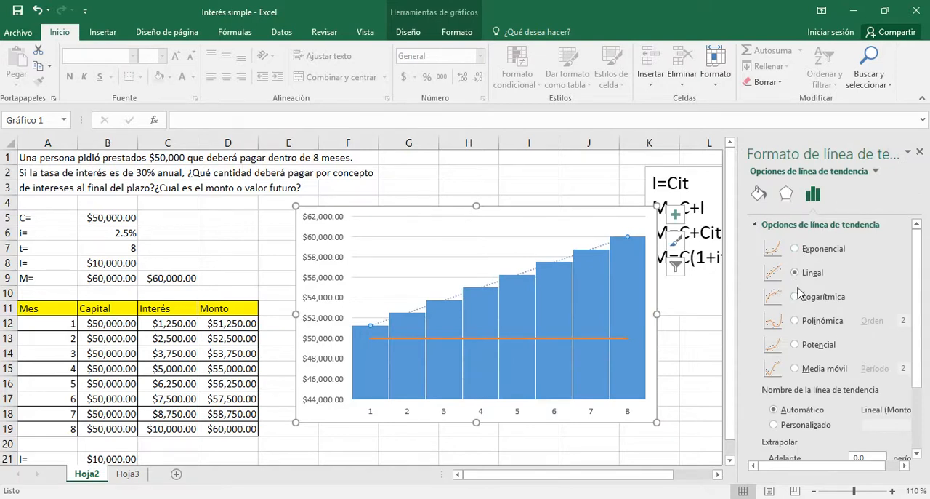
drag(919, 284, 920, 374)
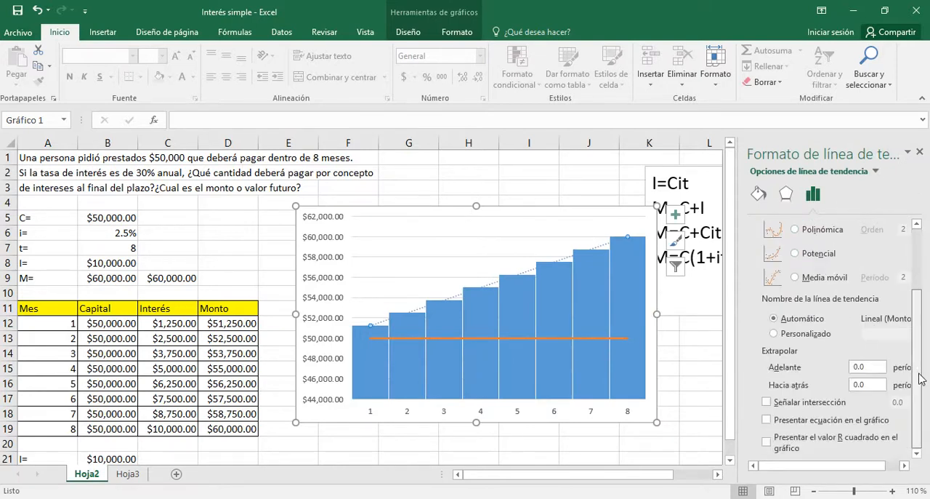
click(767, 420)
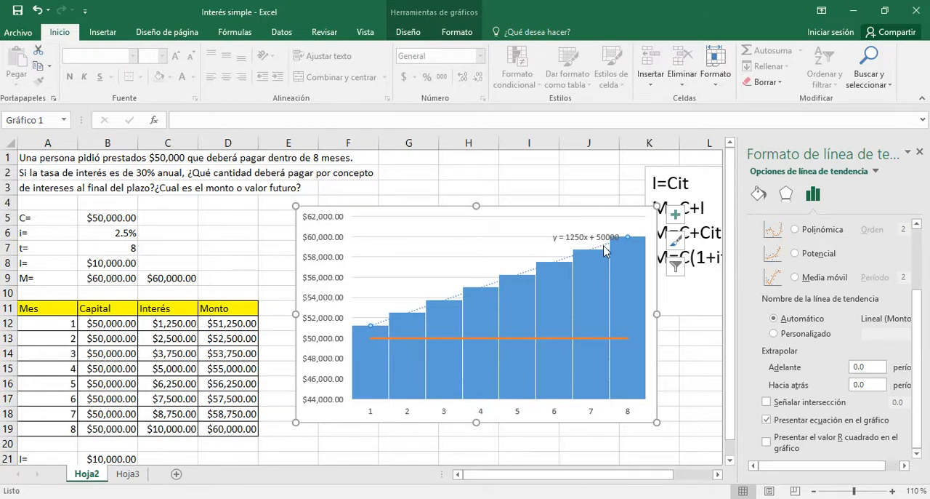
Format the Monto trendline as a black line with a solid dash type and close the trendline formatting options
click(759, 194)
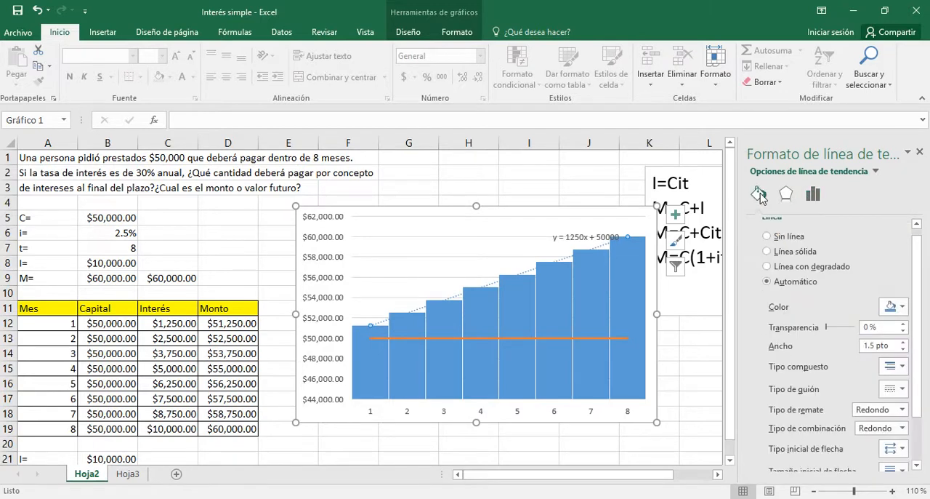
click(901, 308)
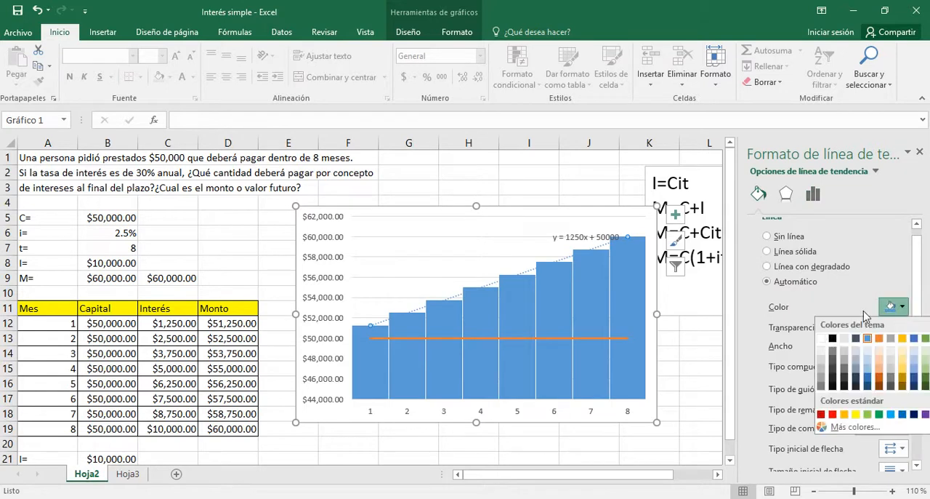
click(833, 339)
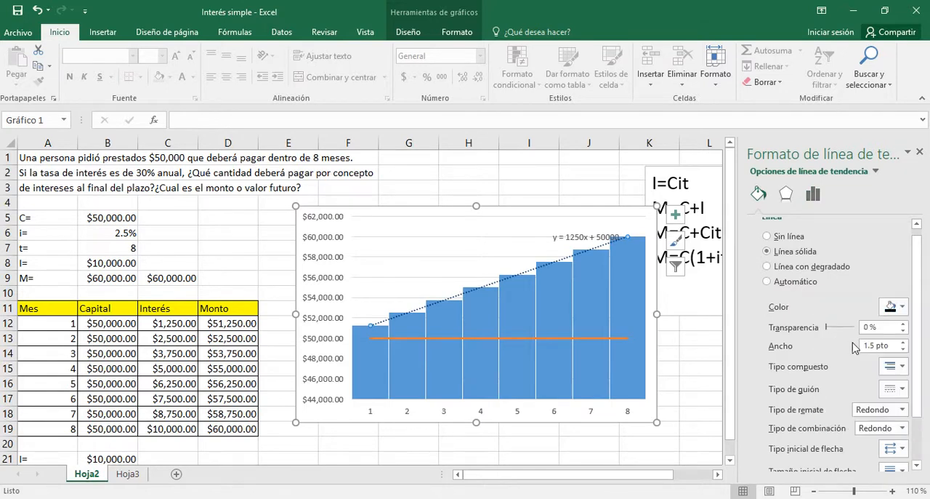
click(902, 390)
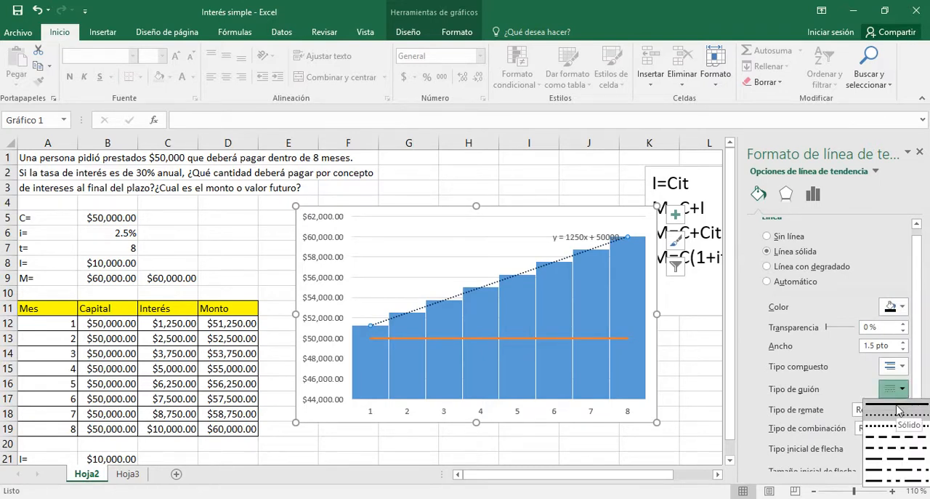
click(896, 404)
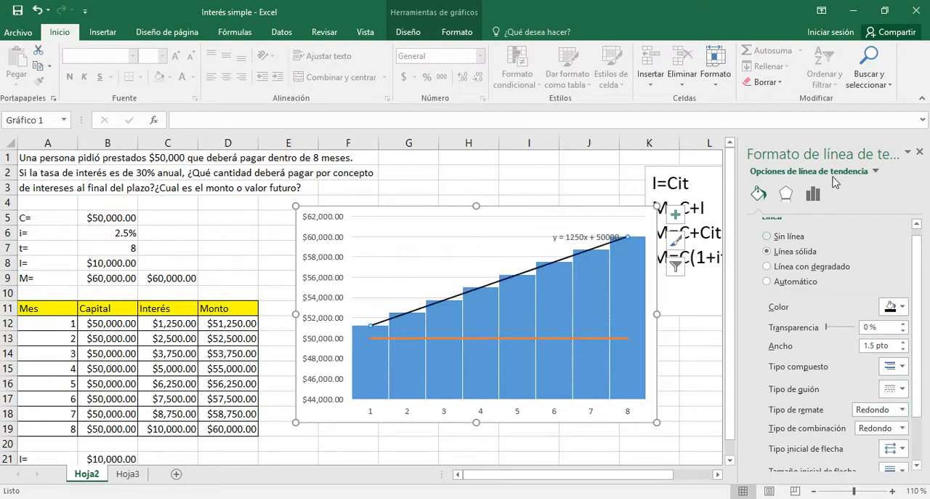
click(919, 150)
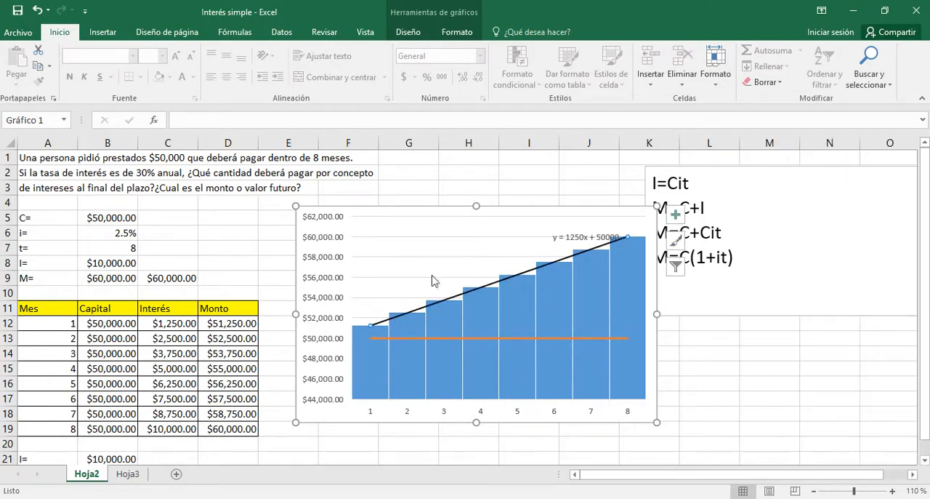
Move the trendline equation label clear of the columns, above the trendline, and set its font size to 14
click(567, 239)
drag(566, 237, 523, 217)
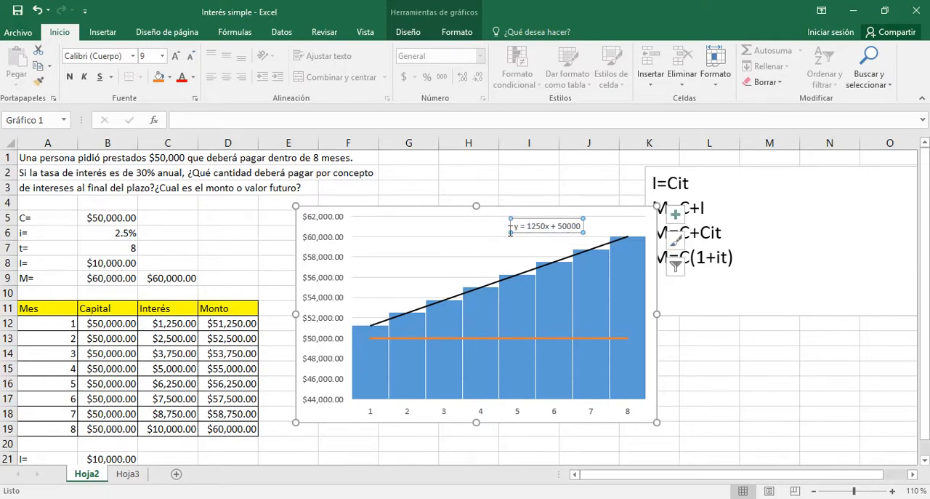
click(162, 56)
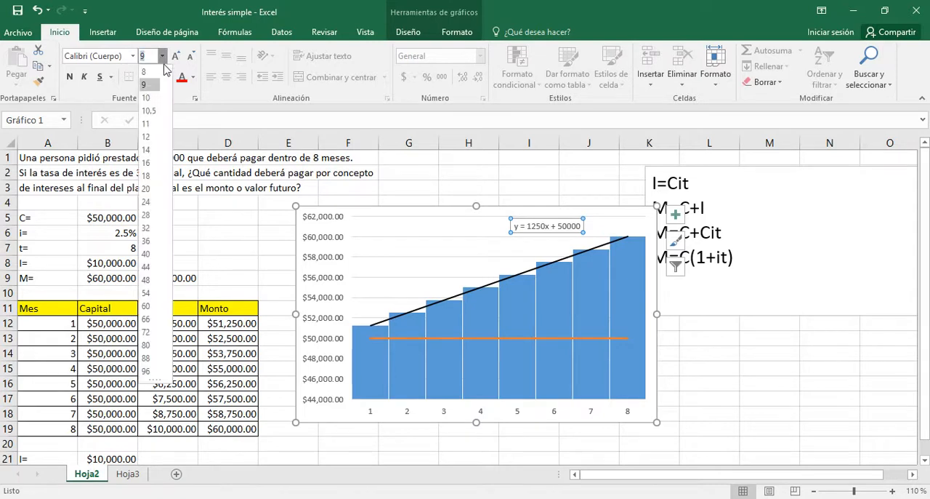
click(147, 150)
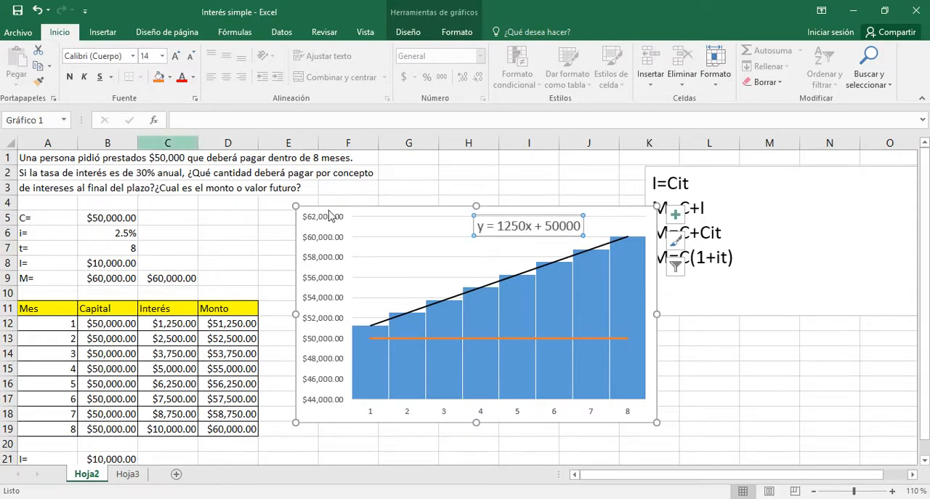
click(699, 385)
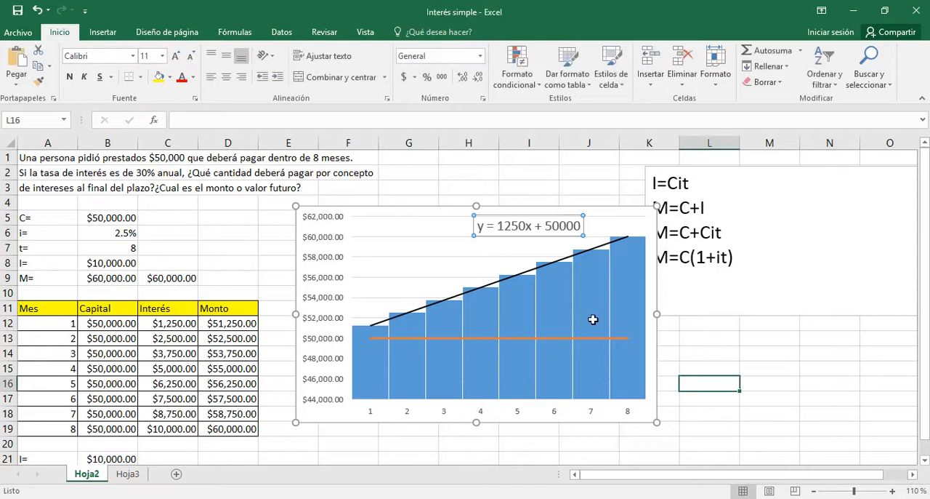
Replace y with M and x with t in the trendline equation label so it reads M = 1250t + 50000
click(481, 228)
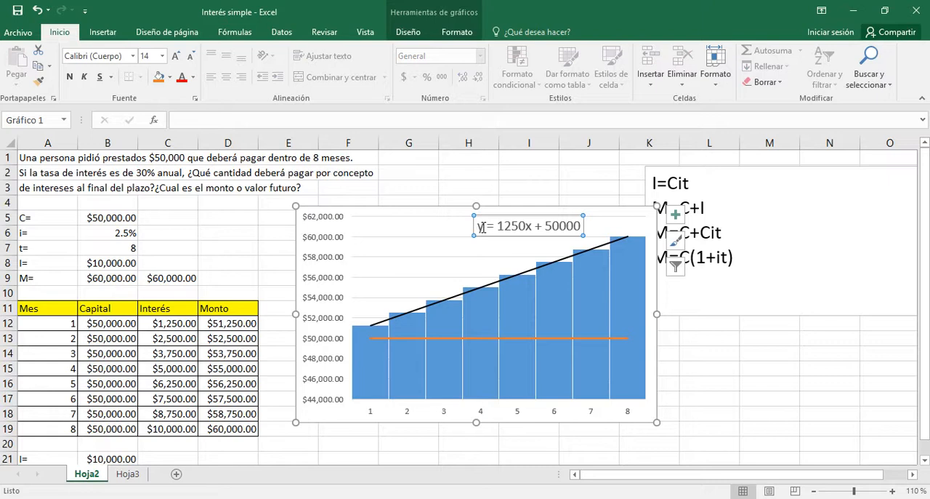
double_click(479, 227)
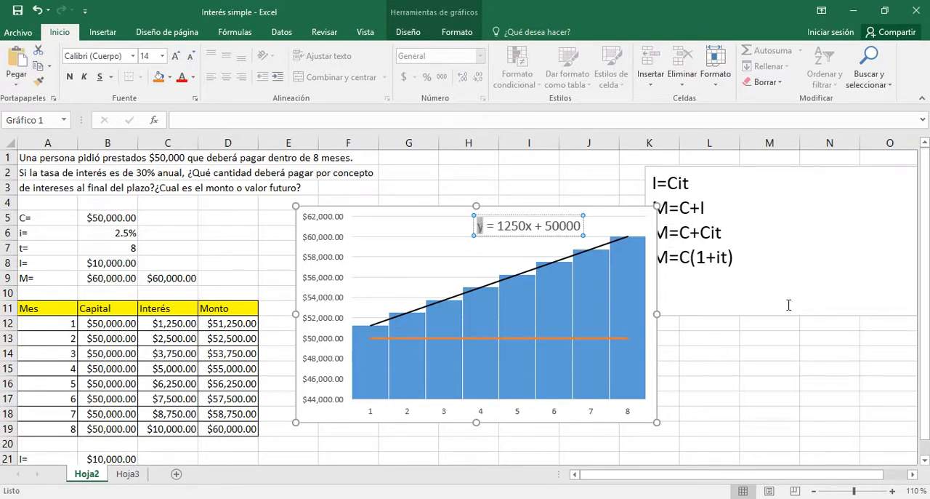
key(Delete)
text(M)
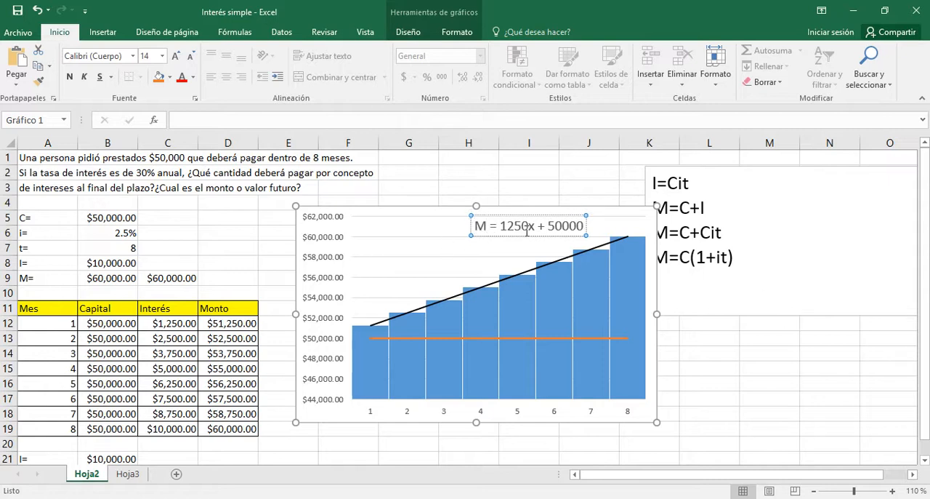
drag(530, 227, 535, 227)
text(t)
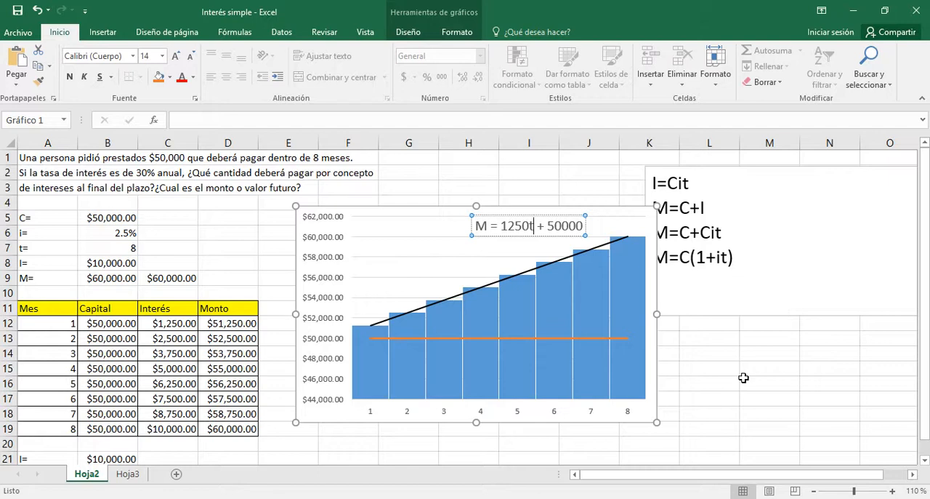
click(743, 377)
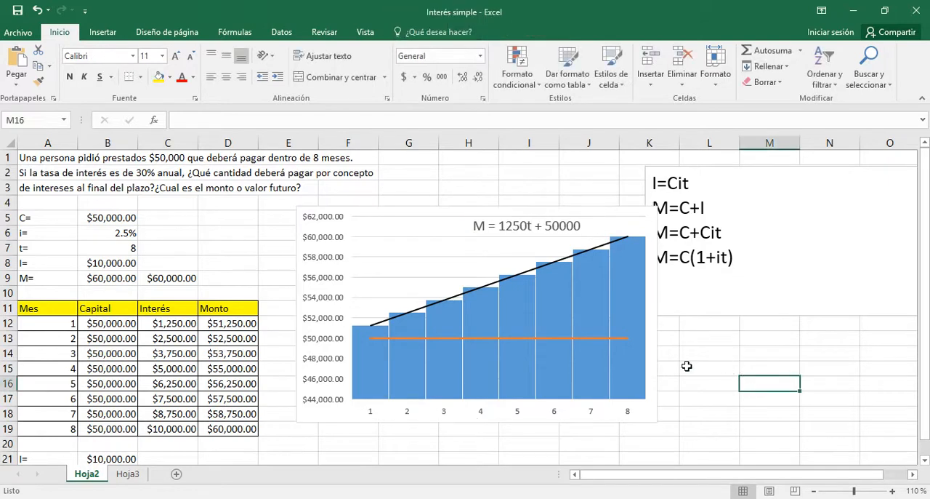
Shift the trendline equation label slightly further left along the upper part of the chart
click(485, 224)
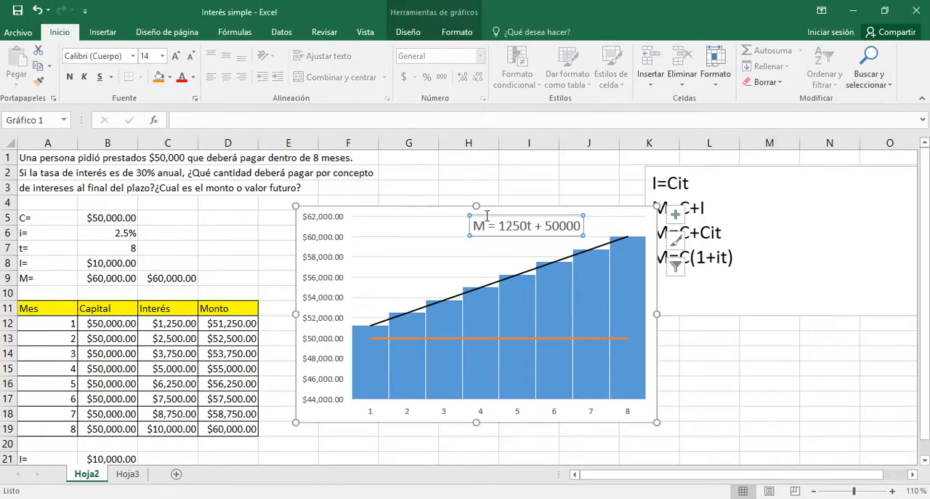
drag(485, 215, 462, 217)
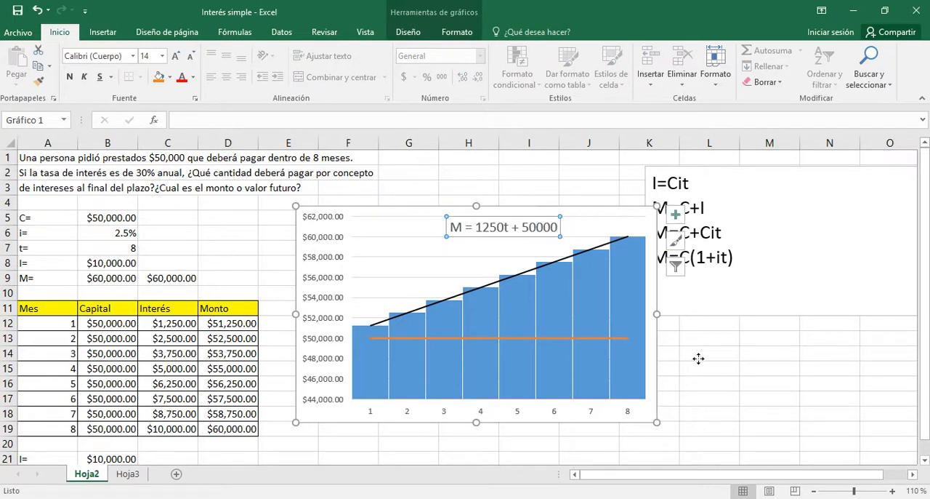
click(744, 363)
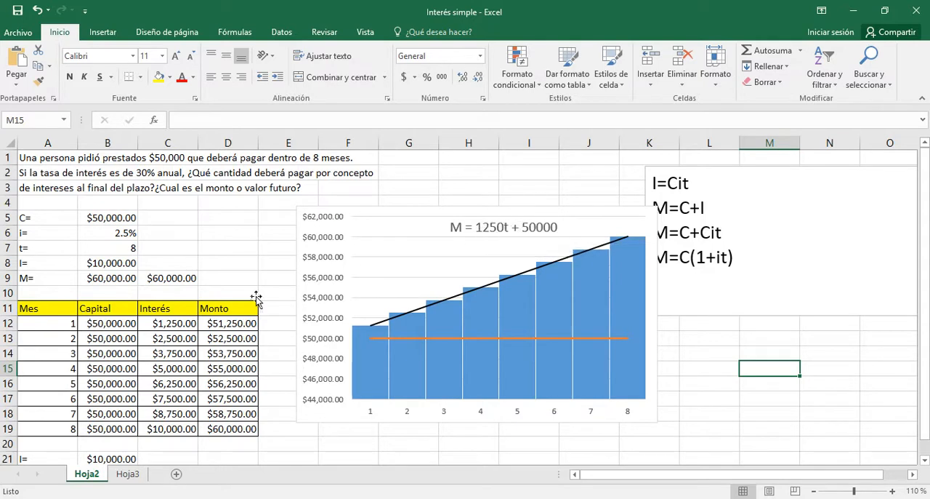
Compare the interest and amount of months 1 and 2 in the table with their chart columns, the Capital line and the equation
click(218, 323)
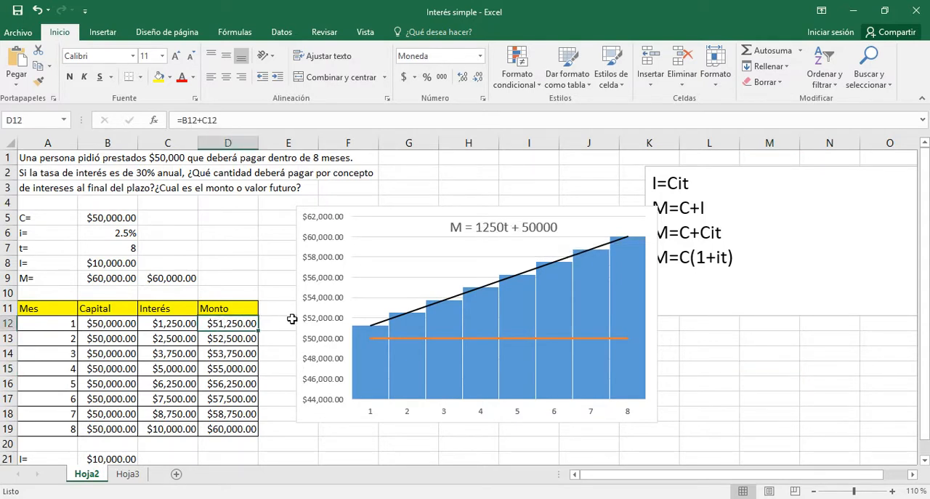
click(737, 379)
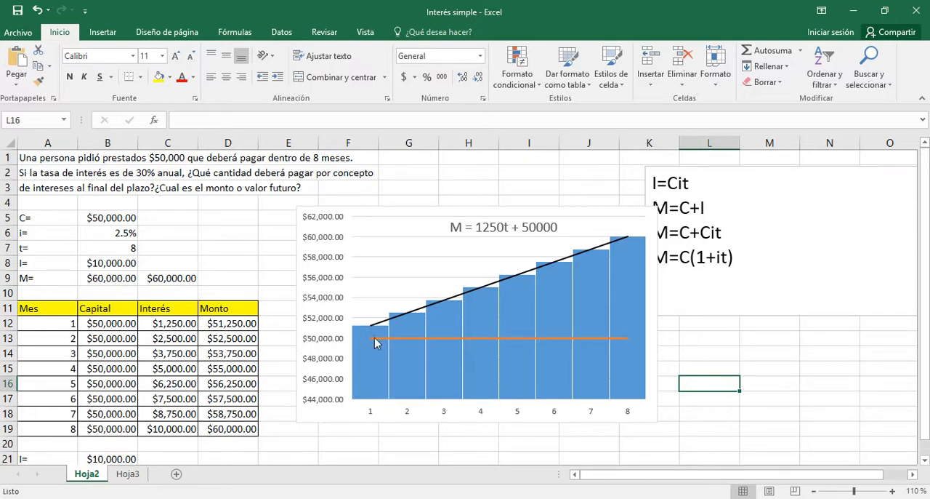
mouse_move(369, 338)
click(178, 323)
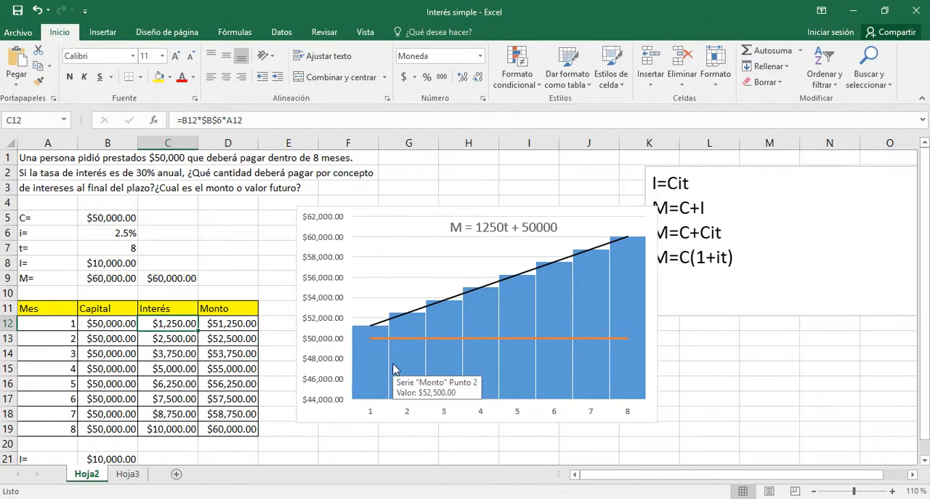
click(717, 336)
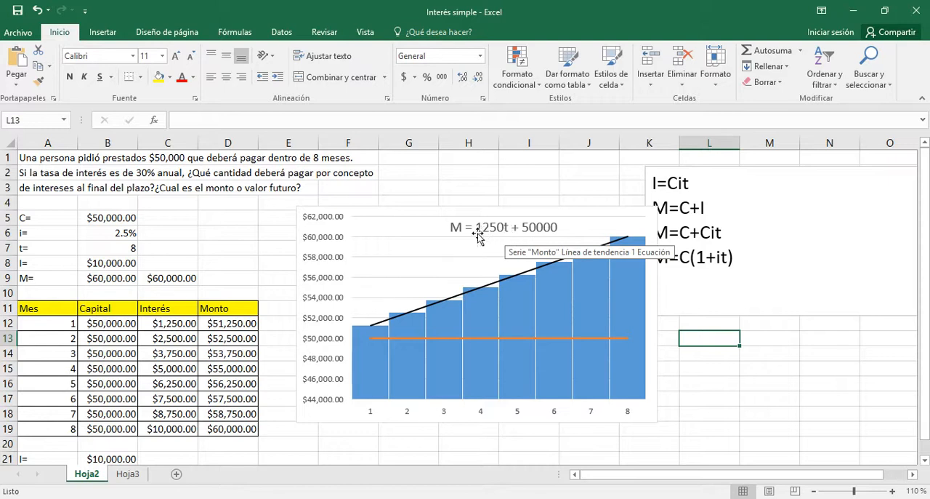
click(180, 340)
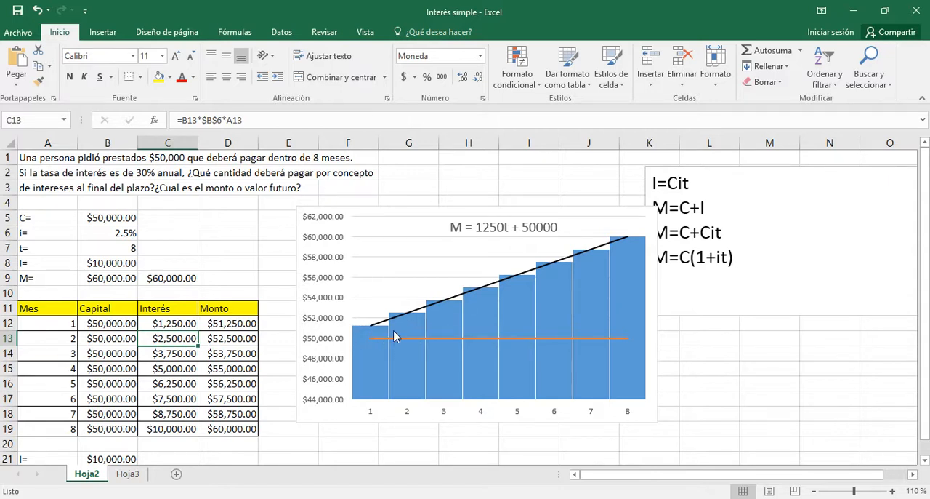
mouse_move(416, 339)
click(234, 342)
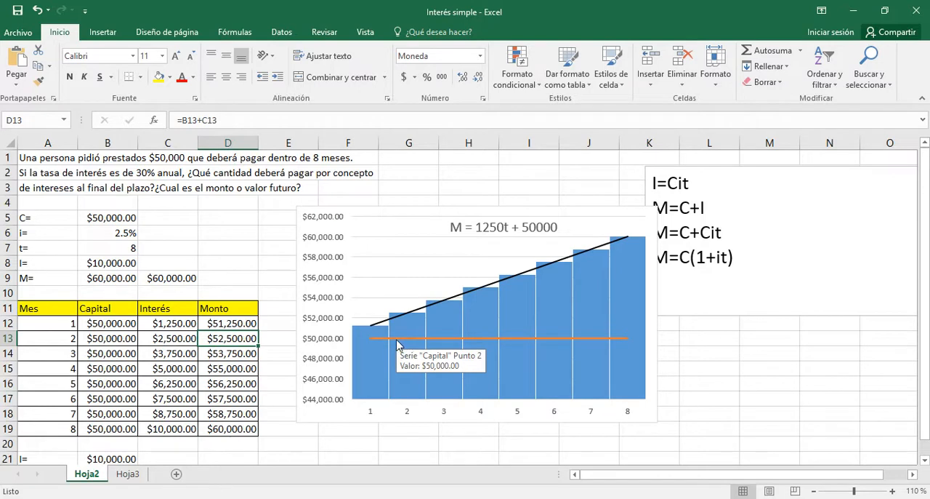
click(740, 371)
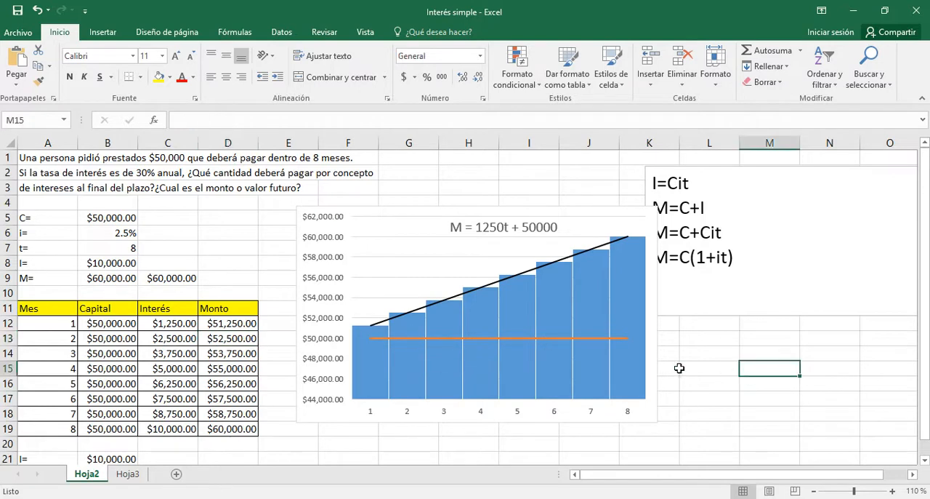
Examine the month 8 interest in the table and the growth of the Monto columns above the Capital line in the chart
mouse_move(454, 379)
click(171, 432)
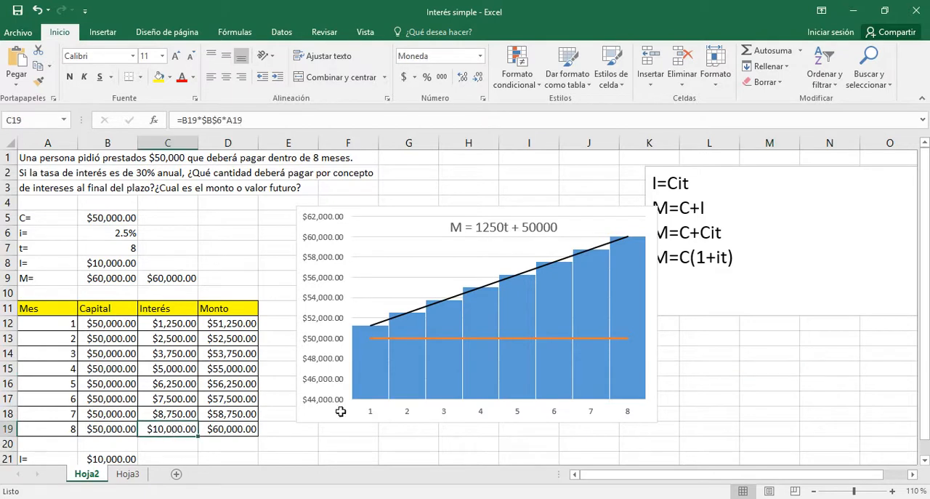
click(750, 389)
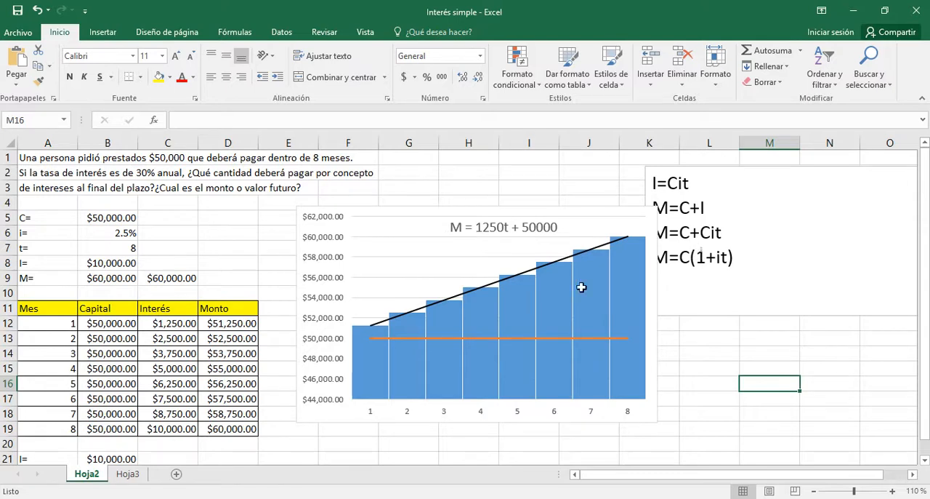
click(705, 384)
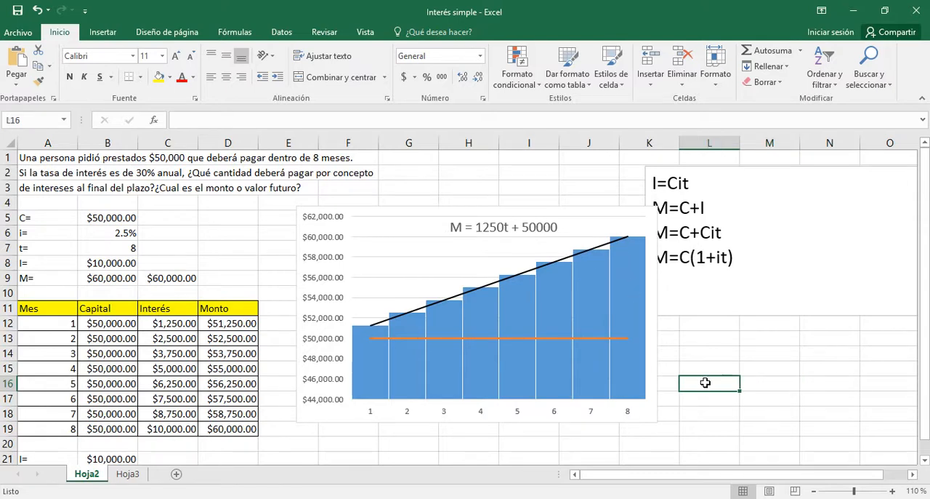
mouse_move(405, 364)
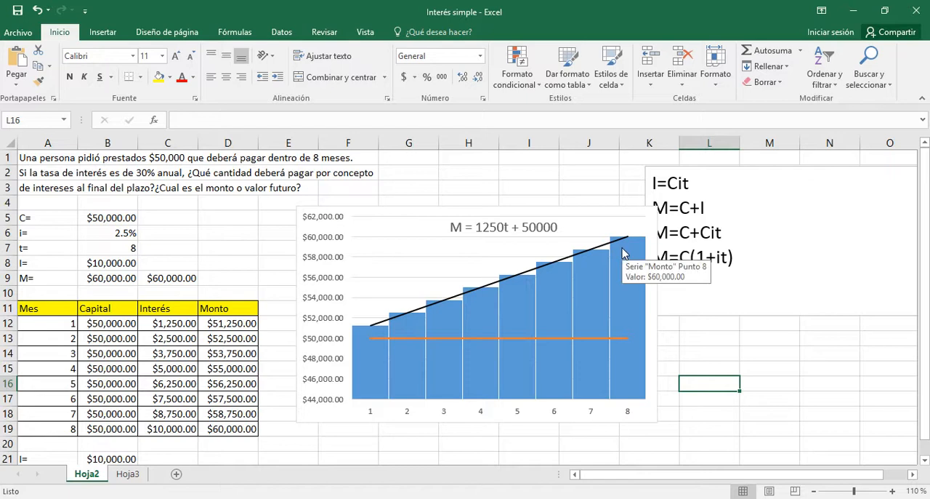
mouse_move(391, 335)
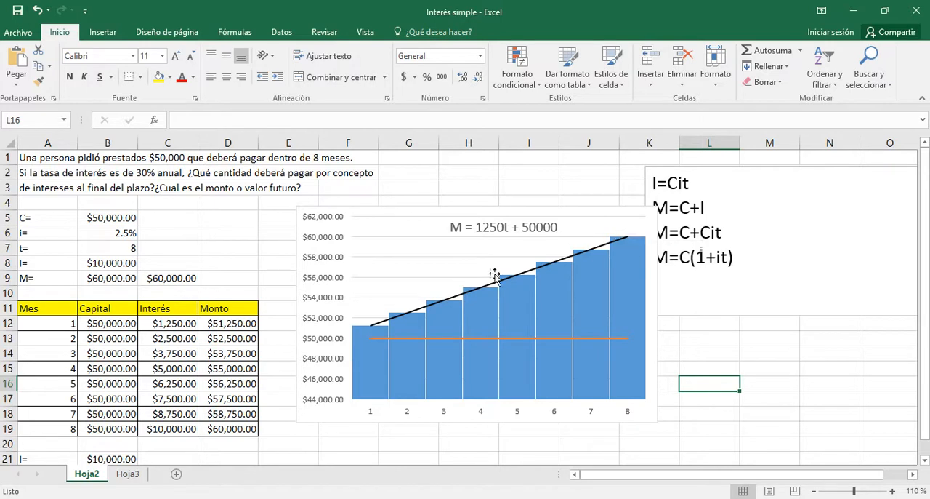
mouse_move(624, 255)
click(712, 425)
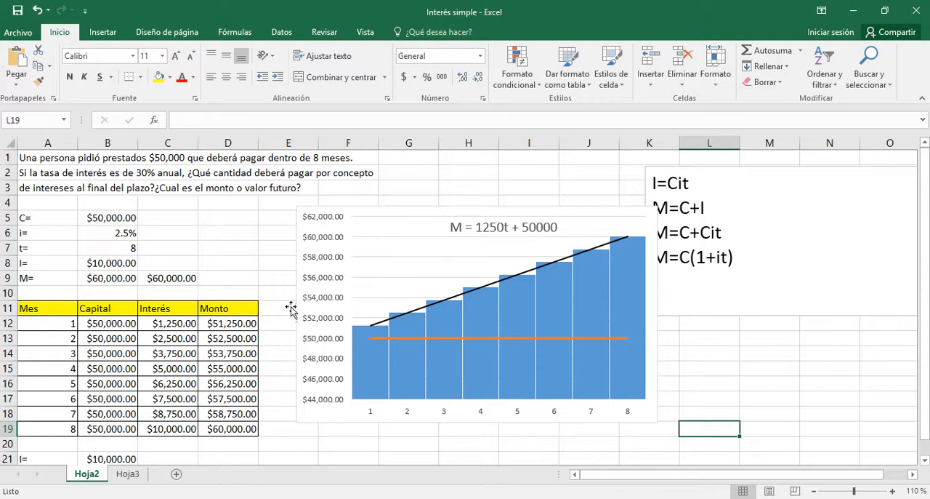
mouse_move(591, 270)
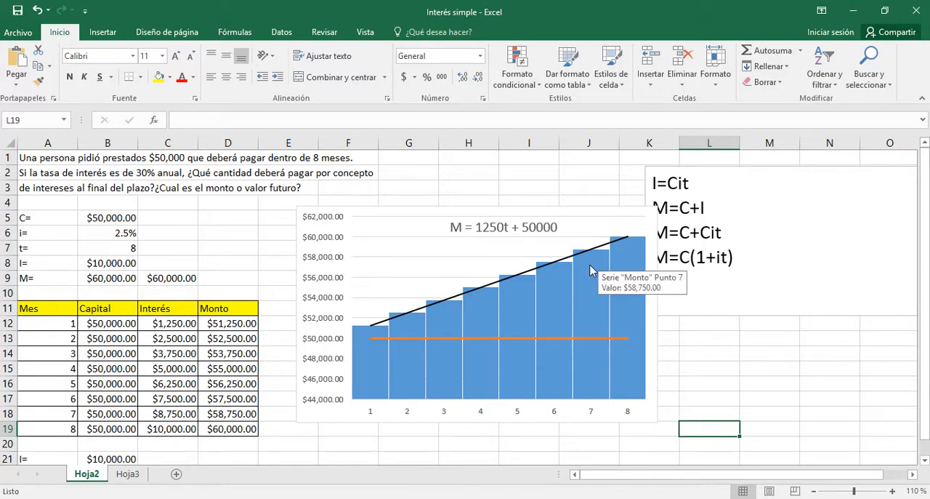